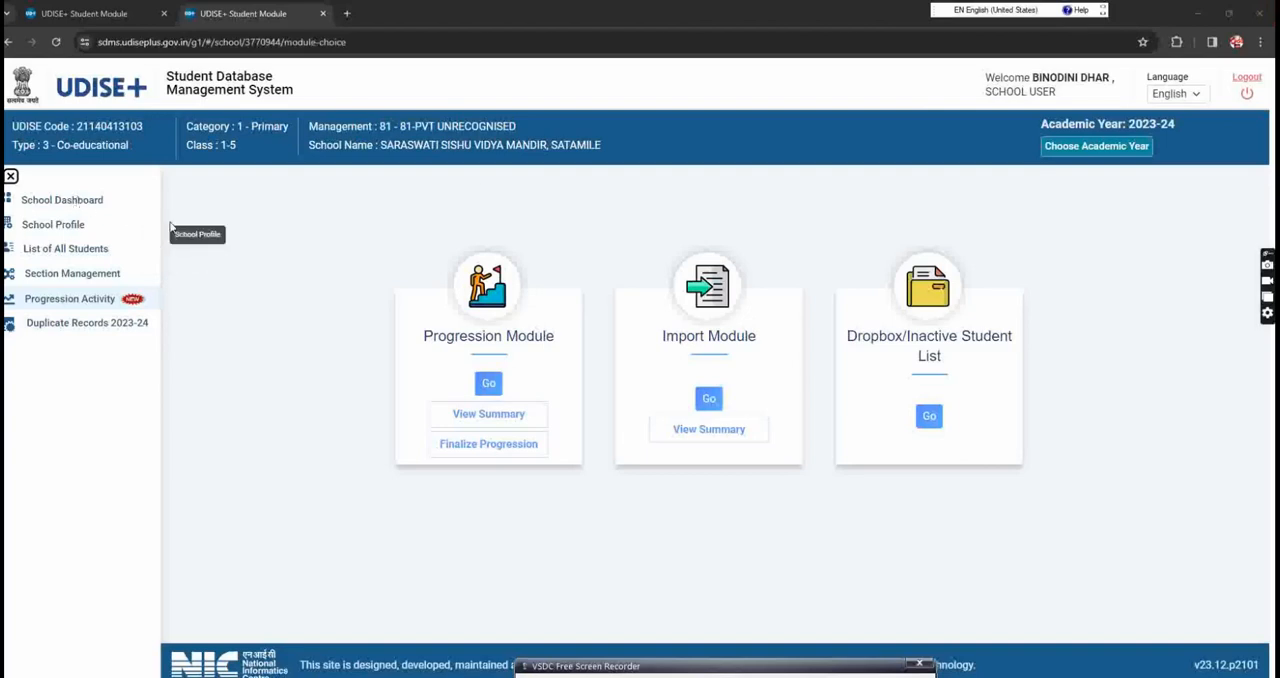
Step: Open academic year 2022-23 and view the Class III enrolment details to check a student's PEN and date of birth
click(1085, 150)
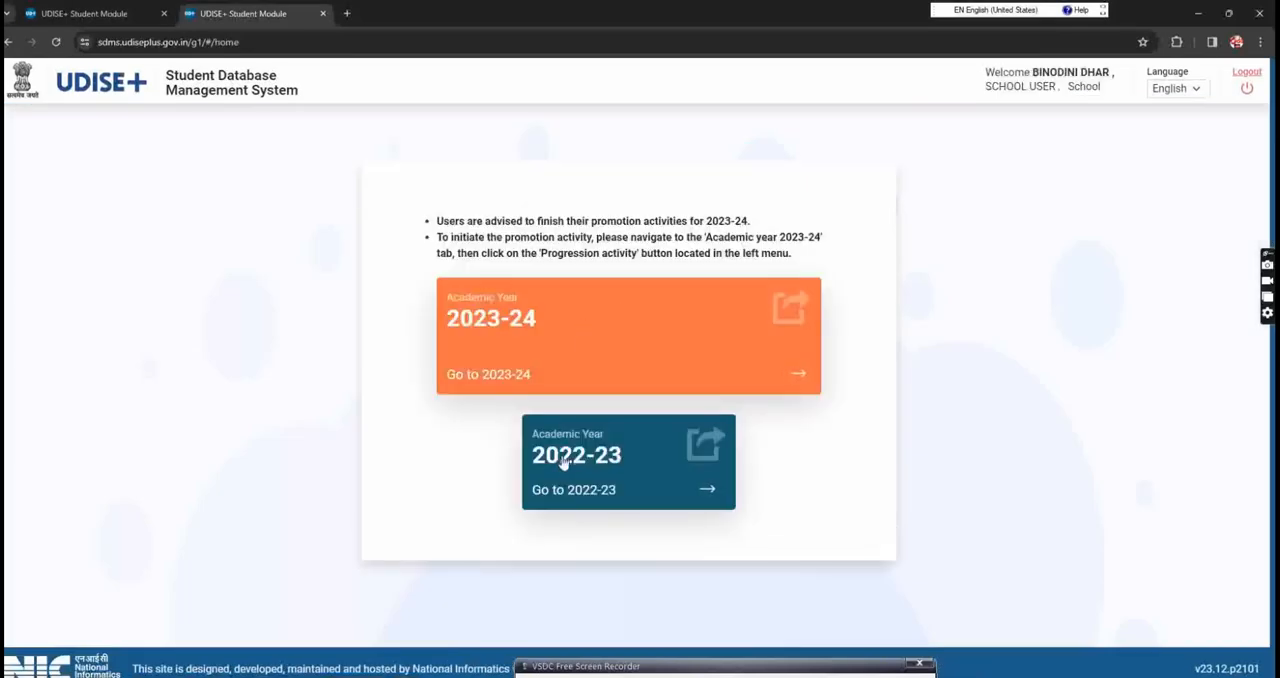
click(563, 462)
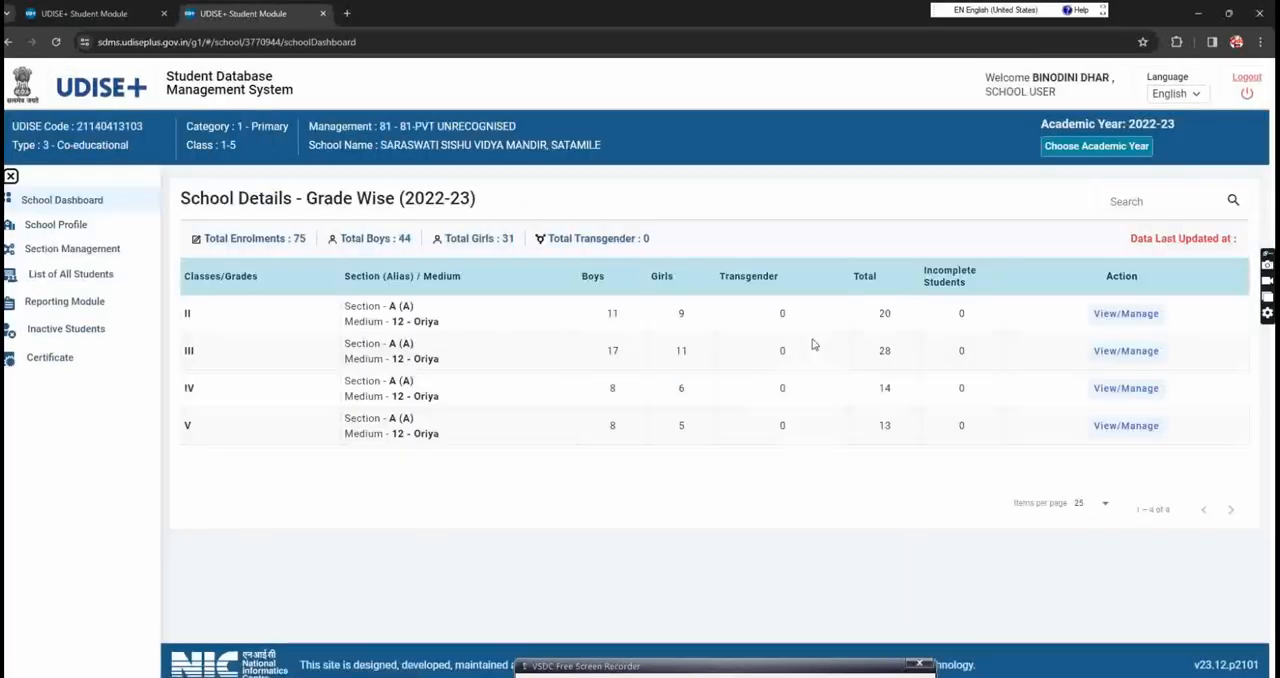
click(1138, 352)
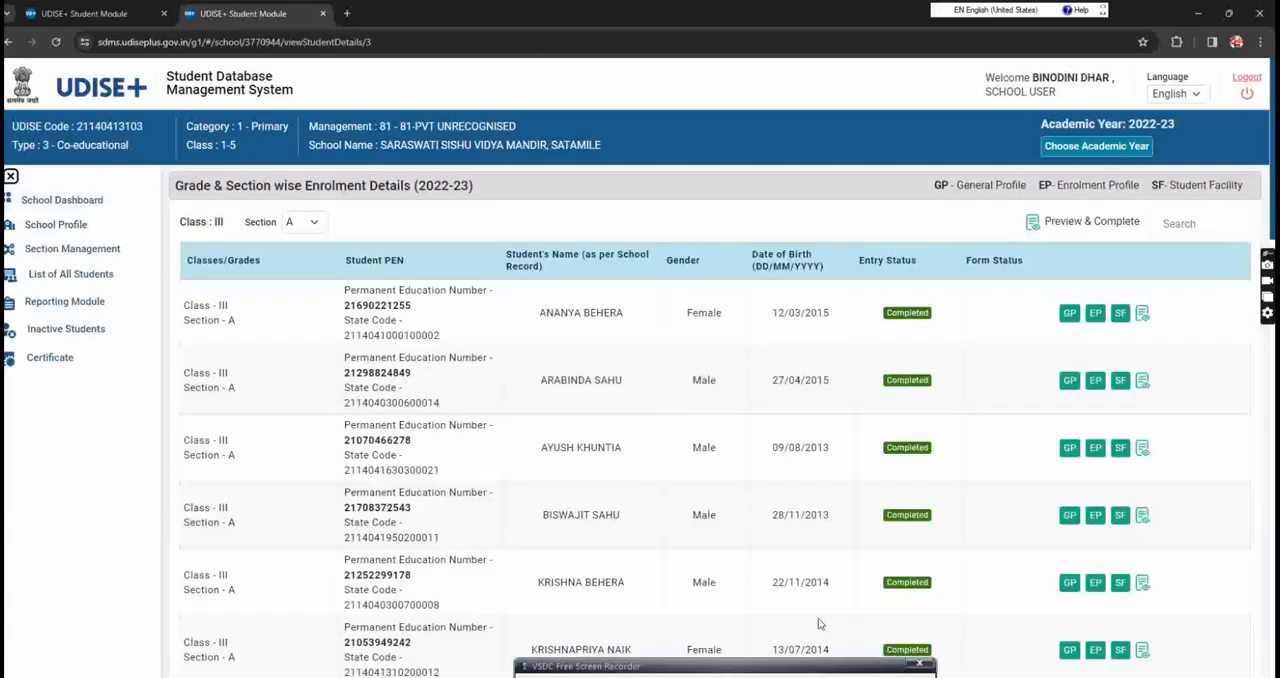
key(ctrl+2)
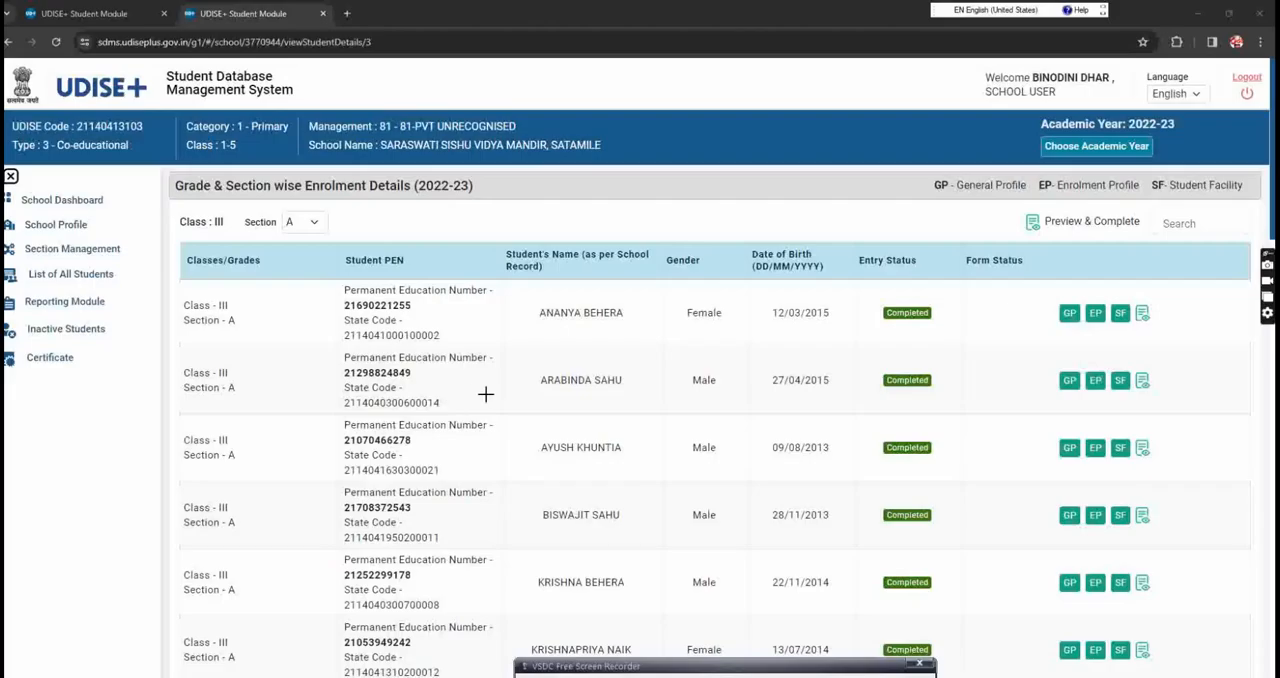
mouse_move(501, 365)
mouse_down()
mouse_move(516, 354)
mouse_move(313, 348)
mouse_move(436, 367)
mouse_up()
mouse_move(769, 378)
mouse_down()
mouse_move(786, 365)
mouse_move(783, 398)
mouse_up()
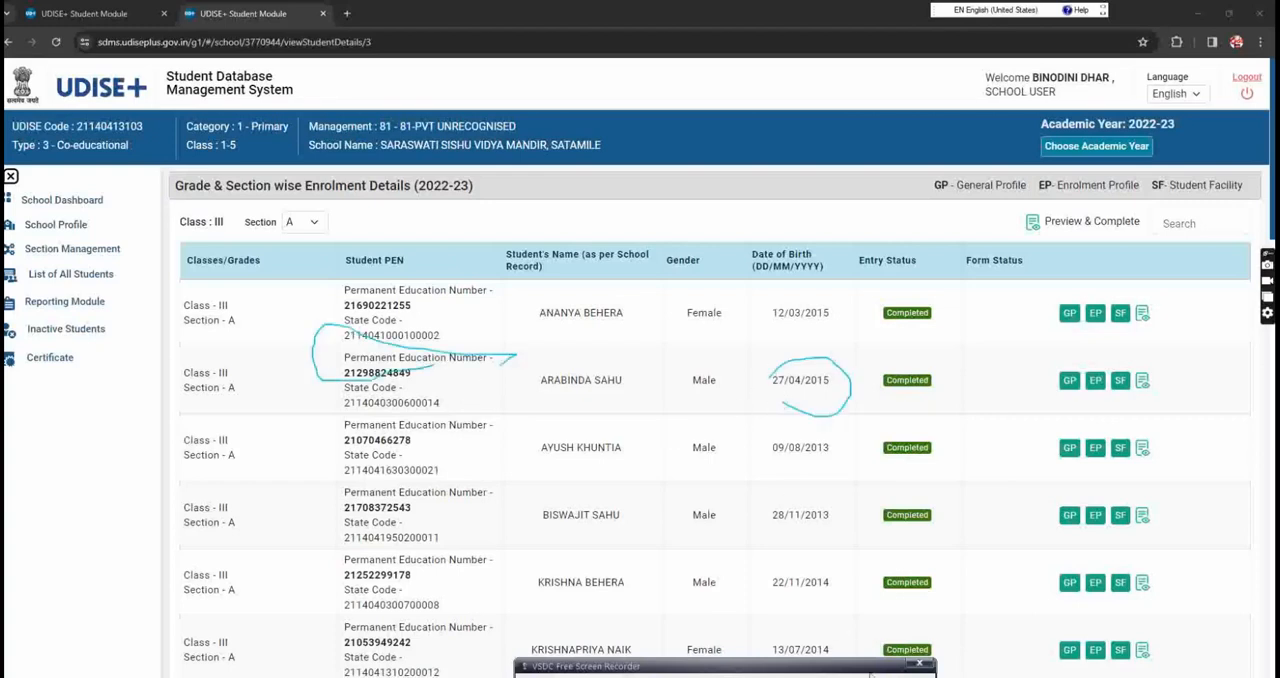
key(Escape)
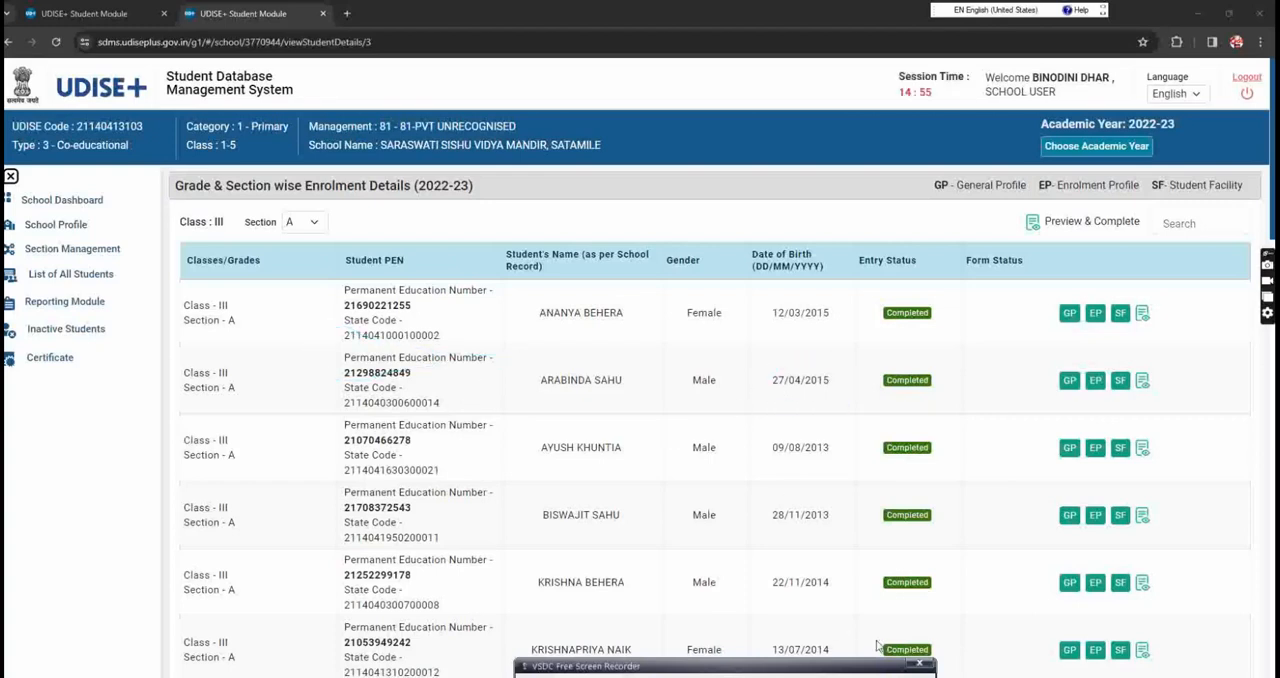
Step: Switch back to academic year 2023-24 and open the Import Module under Progression Activity
click(1089, 151)
click(1089, 147)
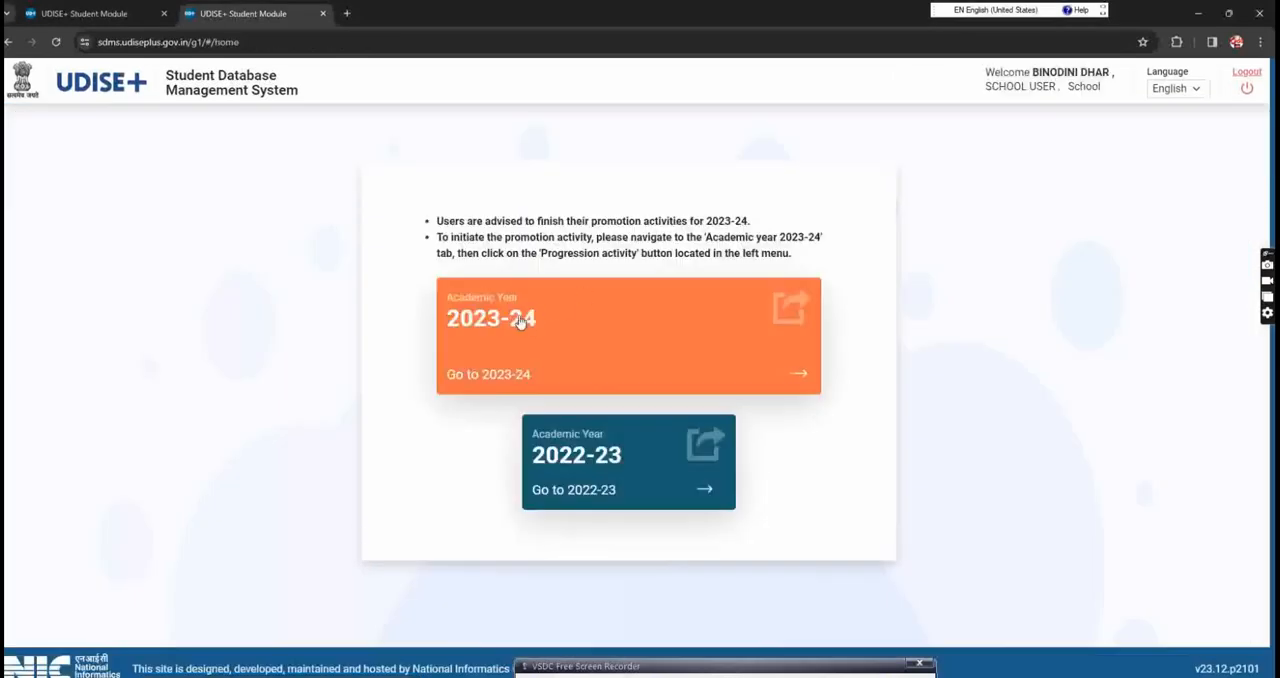
click(519, 321)
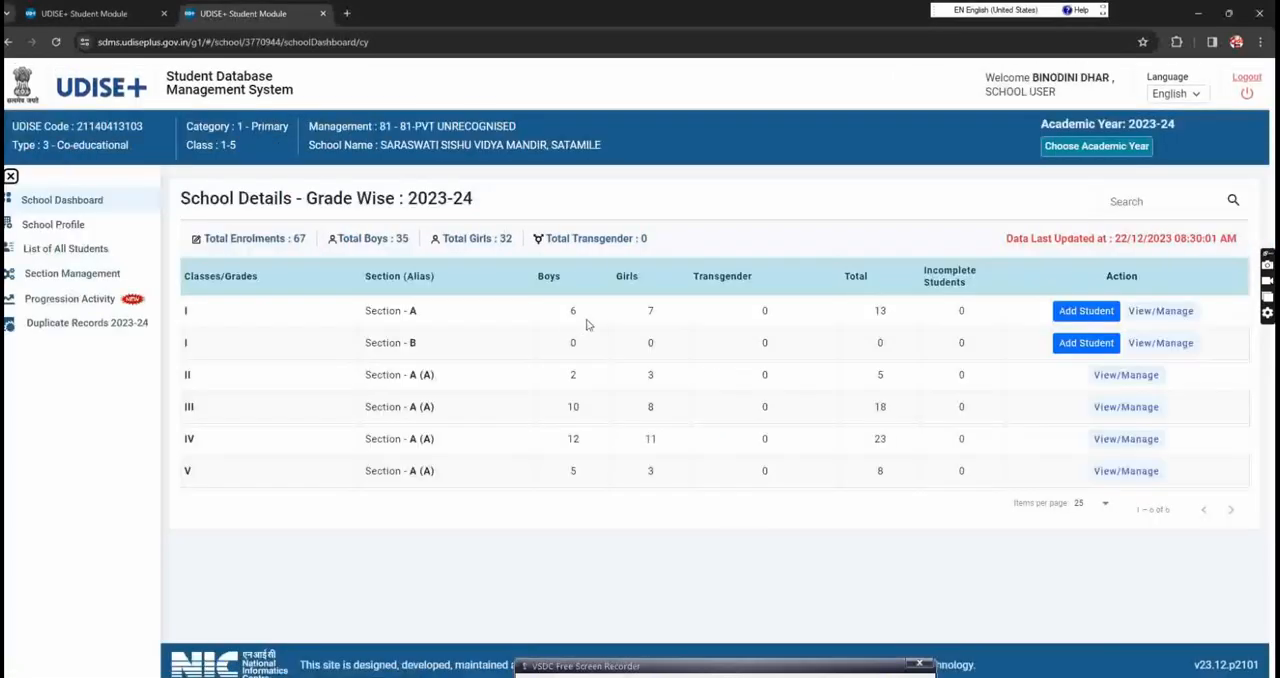
click(67, 303)
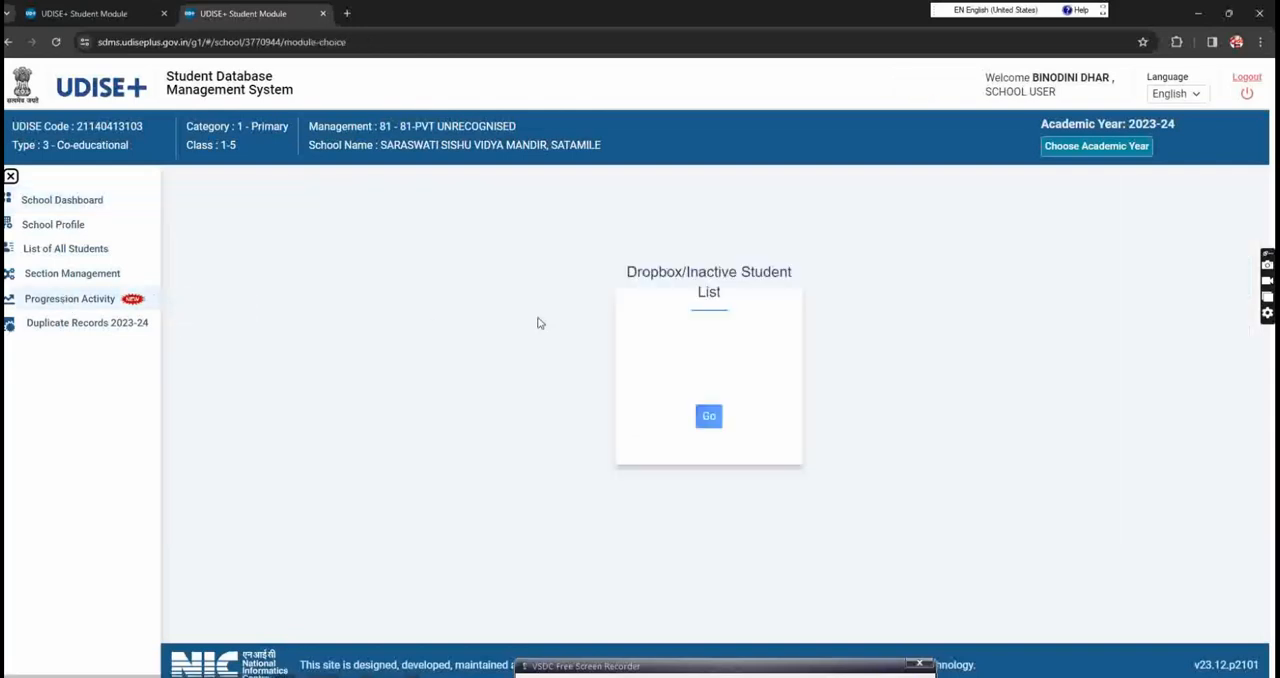
click(716, 398)
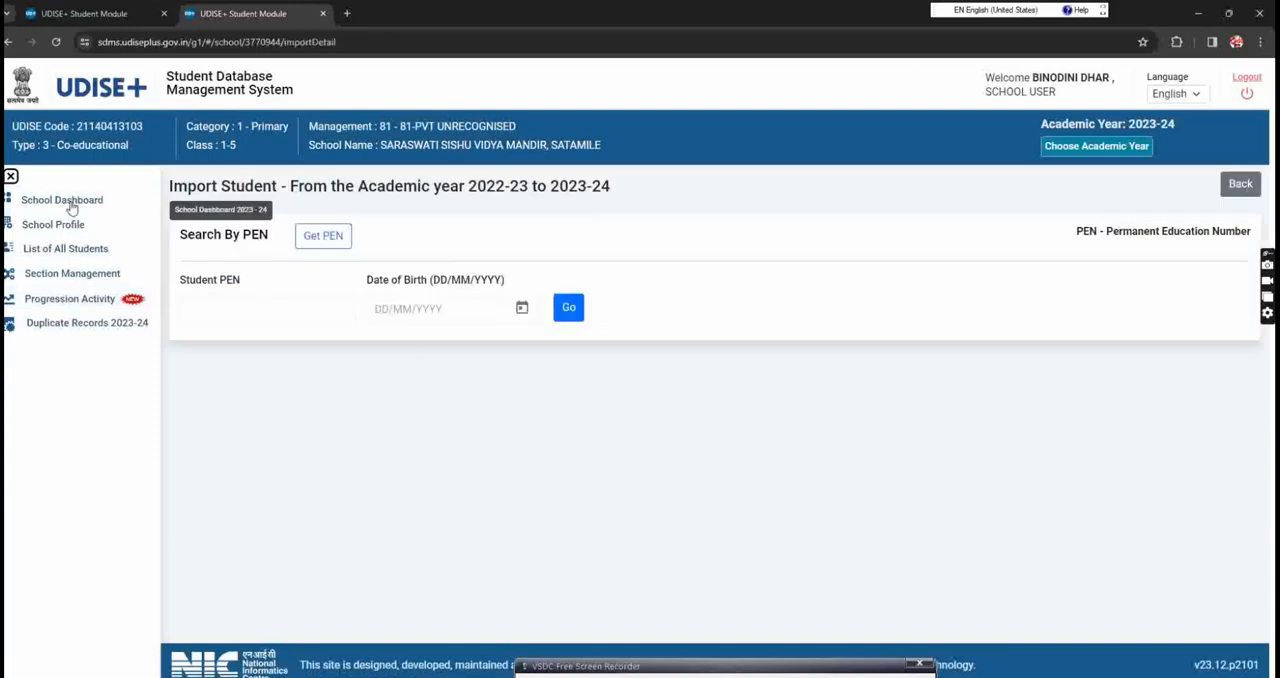
Step: Open the Dropbox/Inactive Student List from Progression Activity and examine which students are eligible to import
click(106, 301)
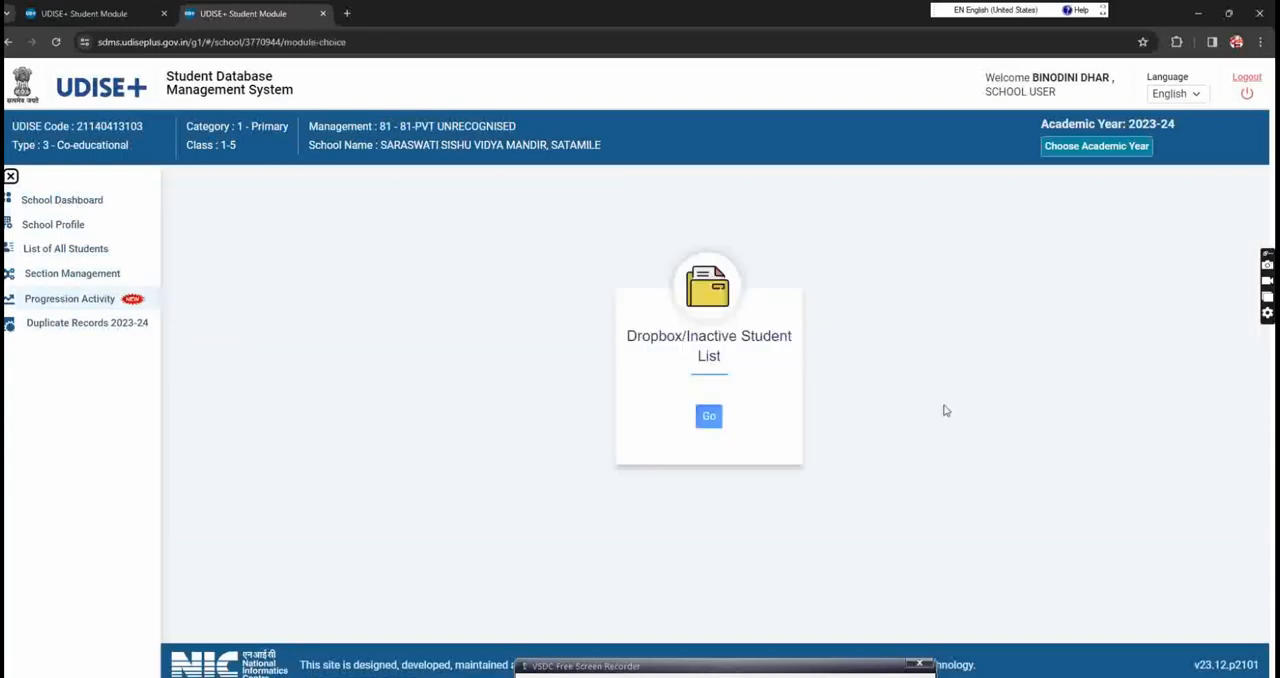
click(932, 420)
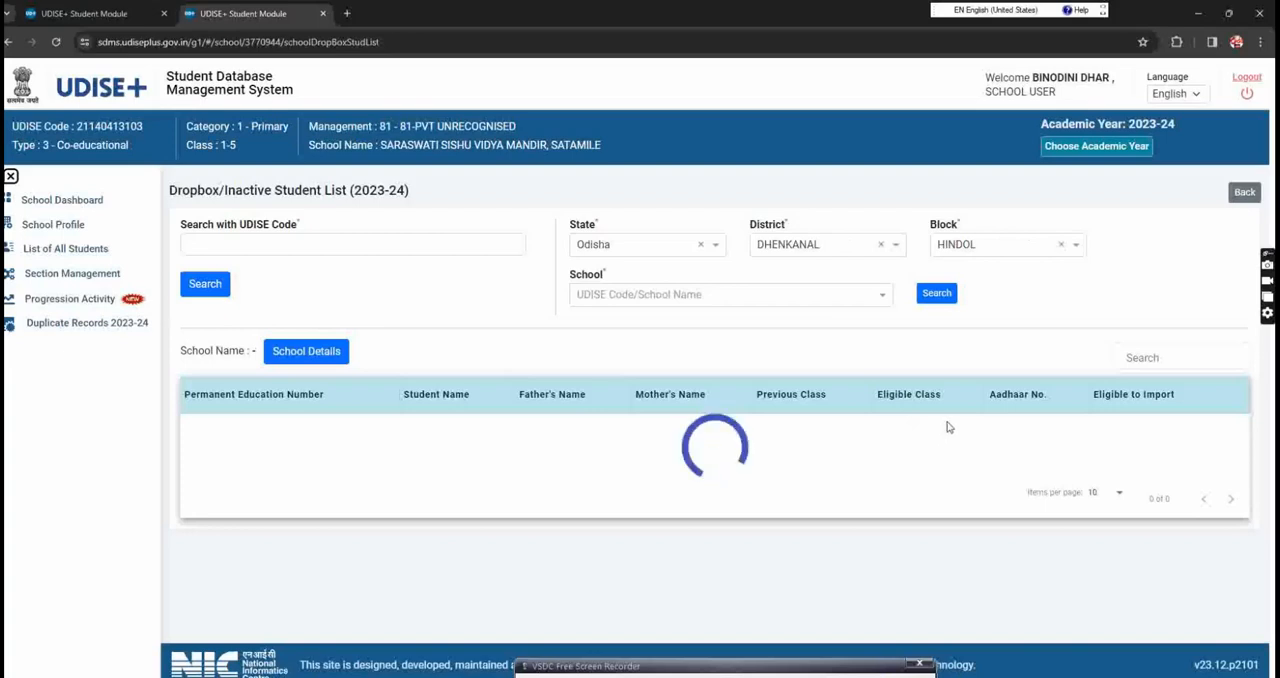
scroll(920, 428, down, 1)
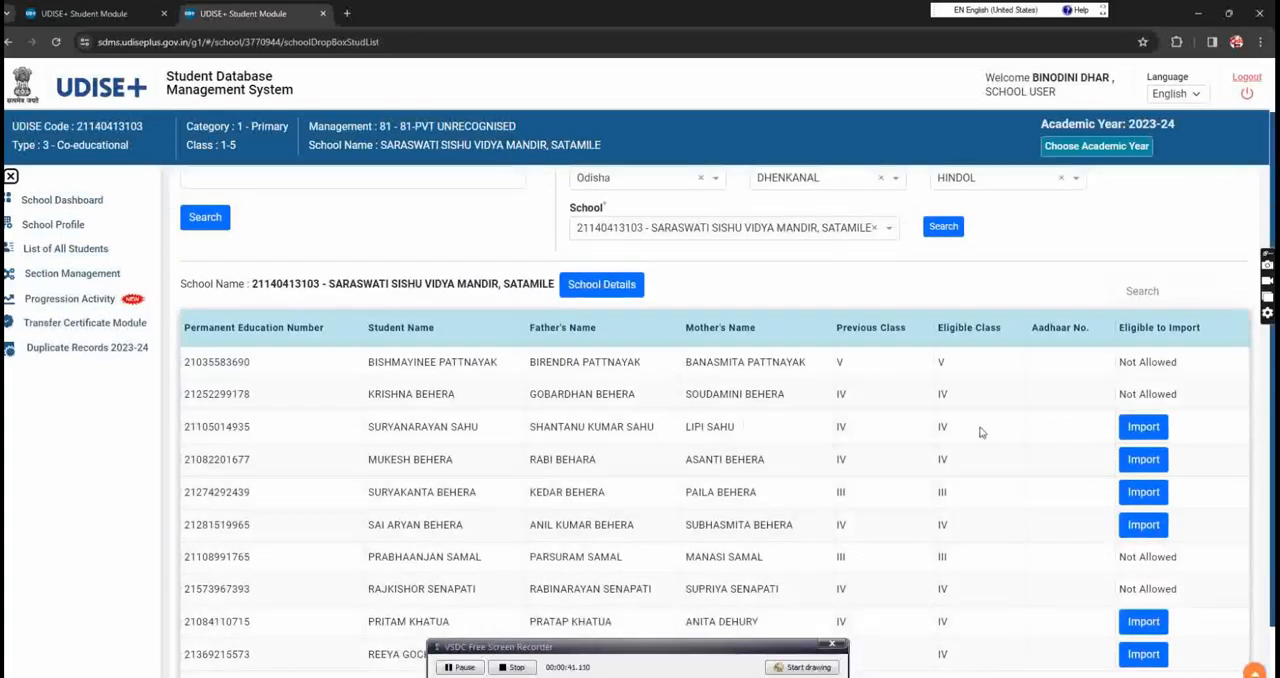
click(798, 670)
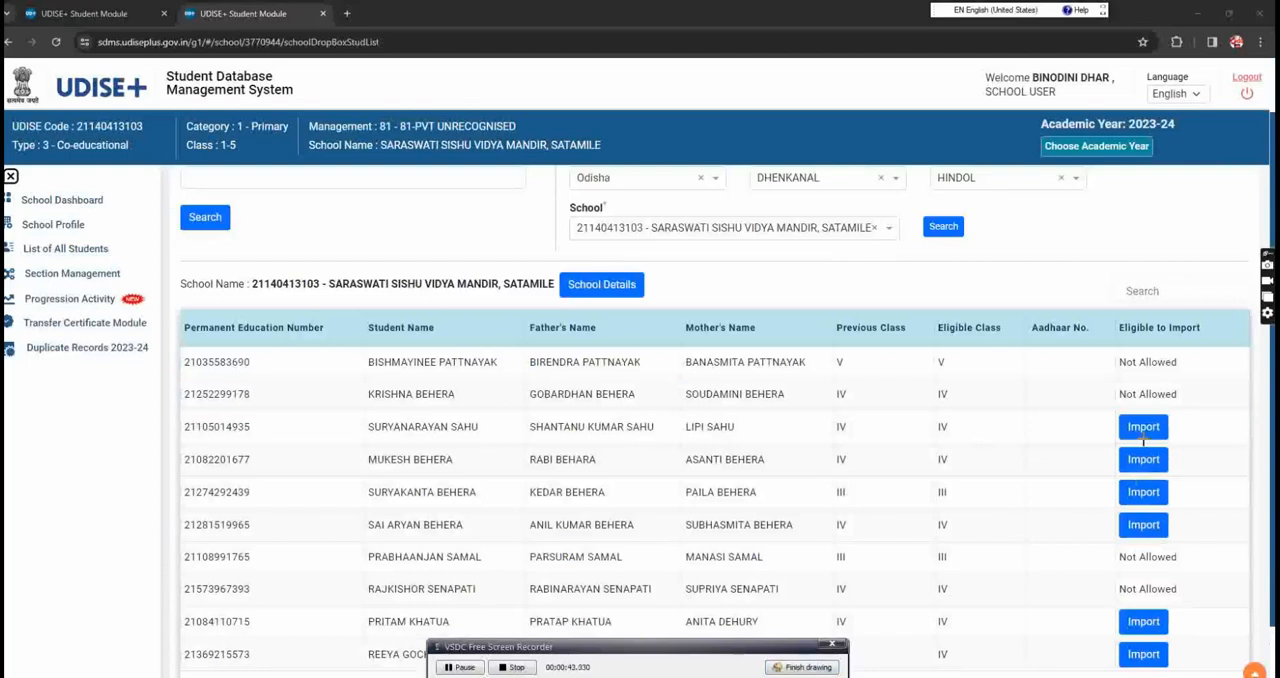
click(801, 668)
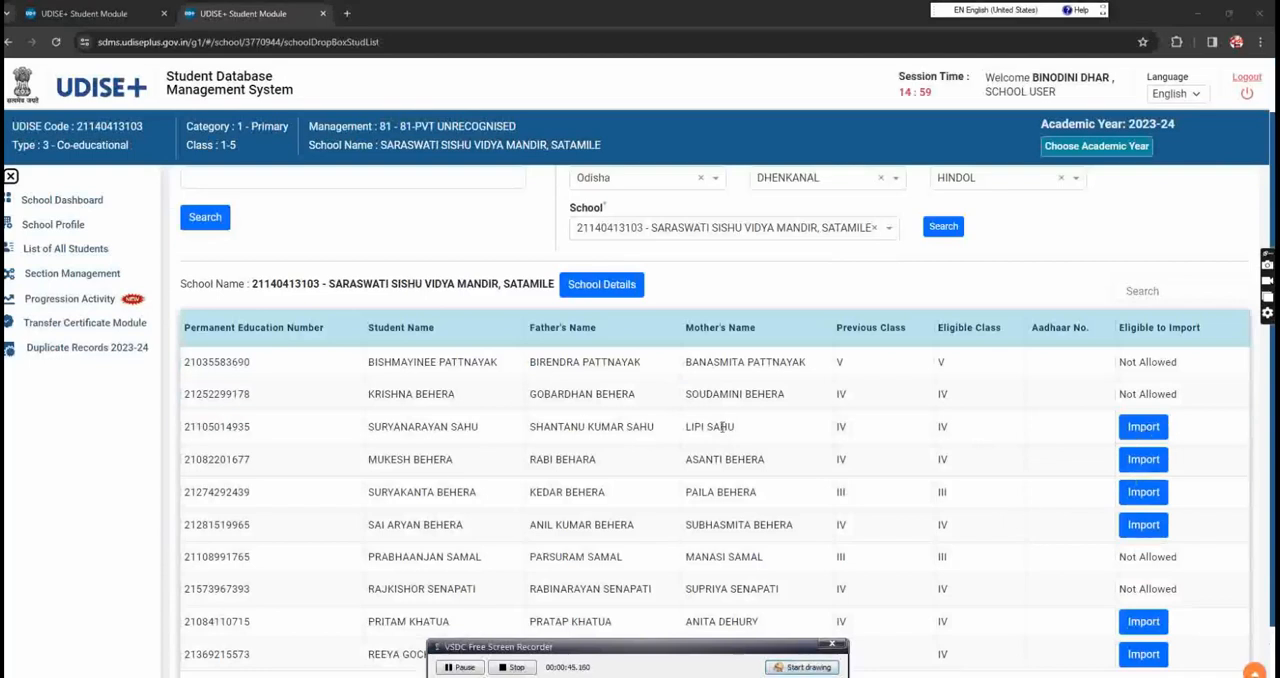
Step: Start importing the first eligible student in the list, enter the student's date of birth and retrieve the record
click(1143, 427)
click(262, 314)
click(398, 308)
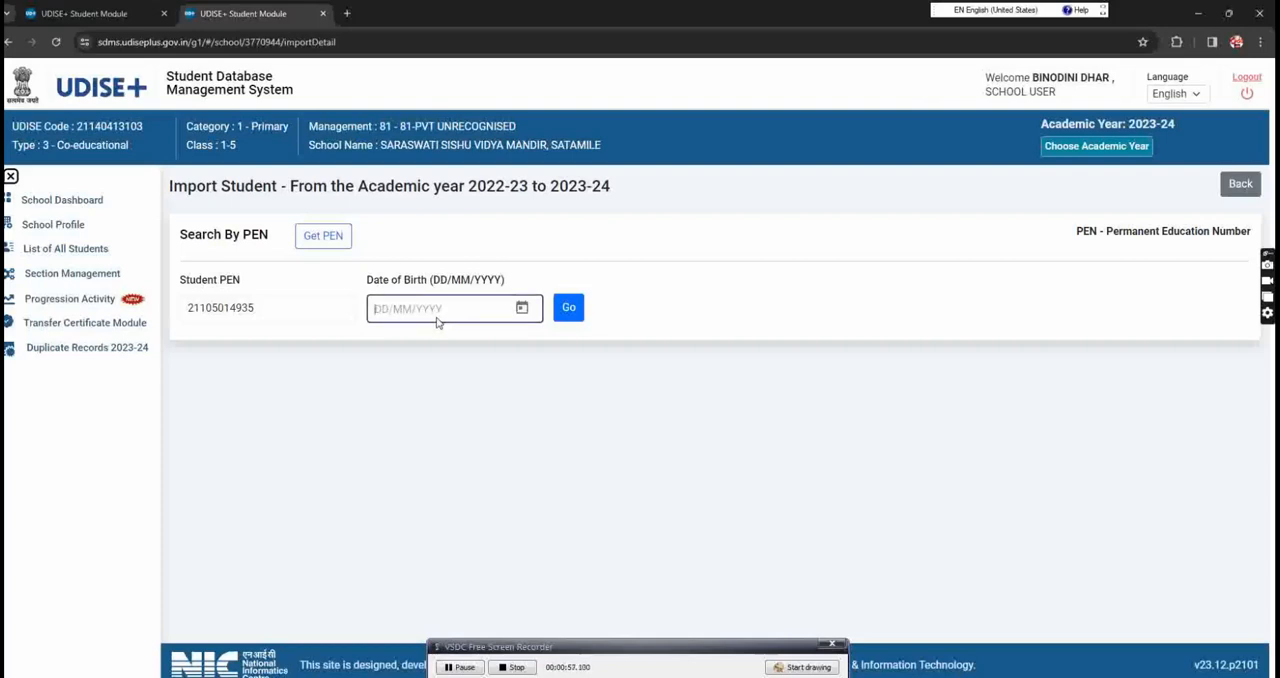
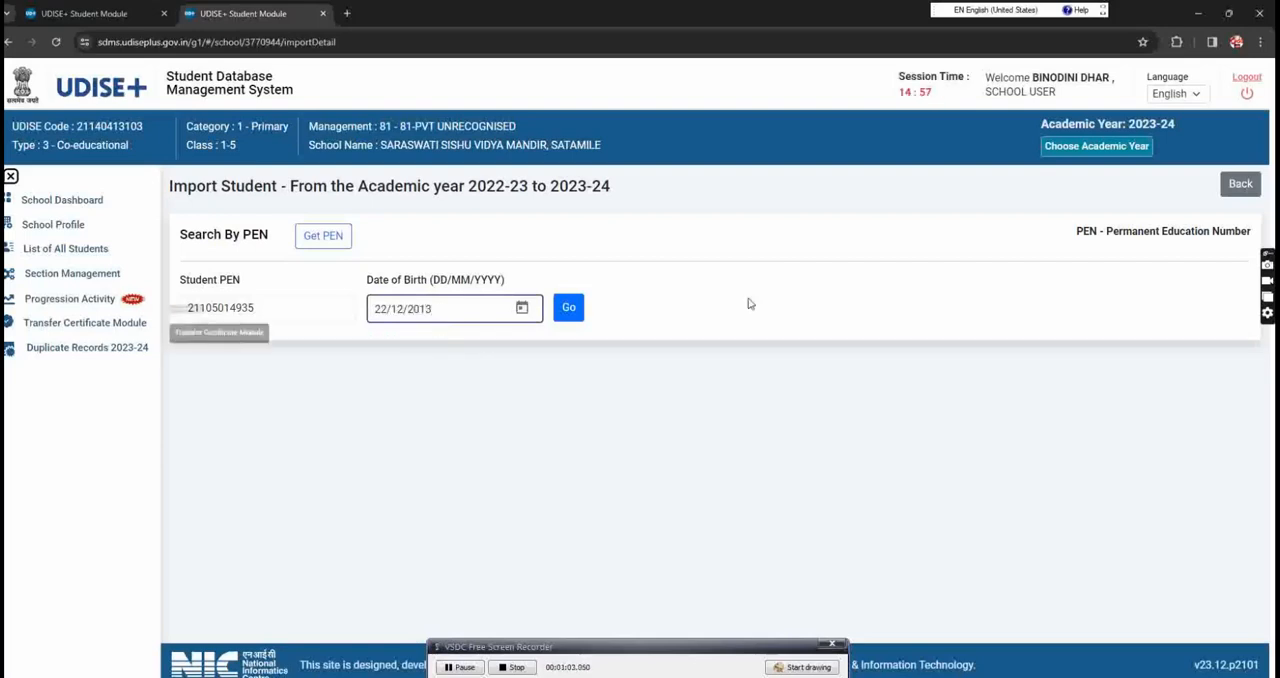
click(569, 311)
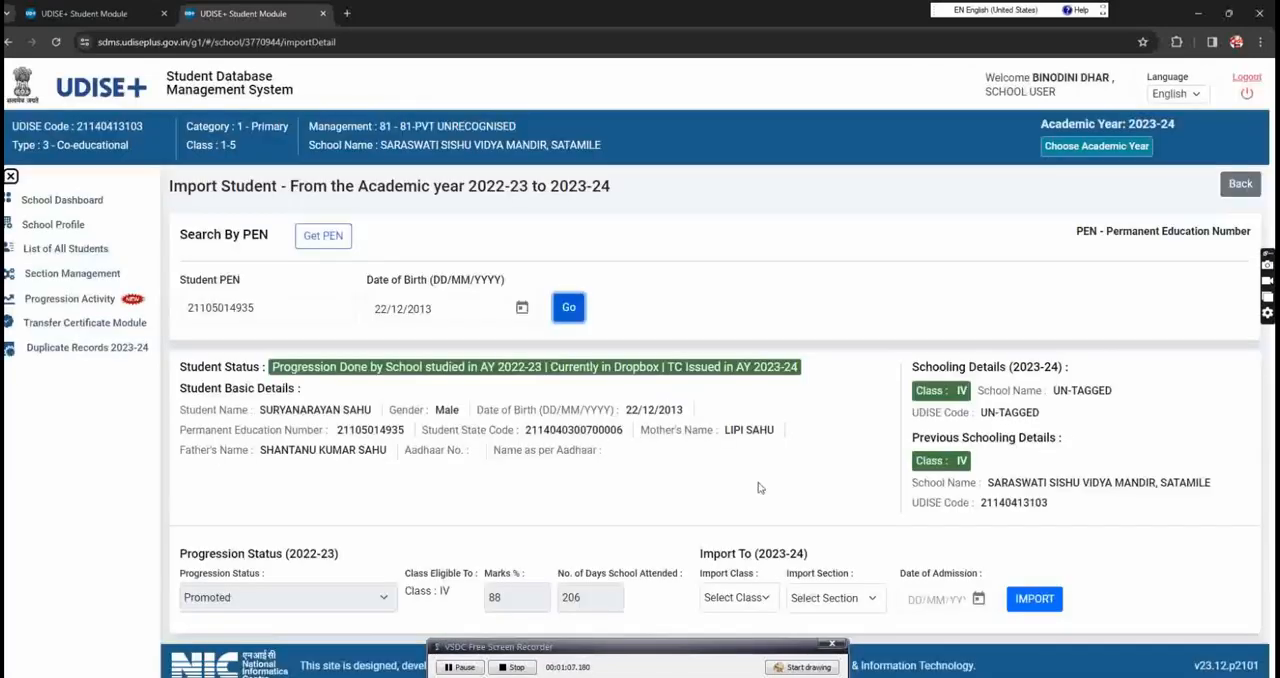
Step: Set the student's import class to IV and import section to A
click(748, 600)
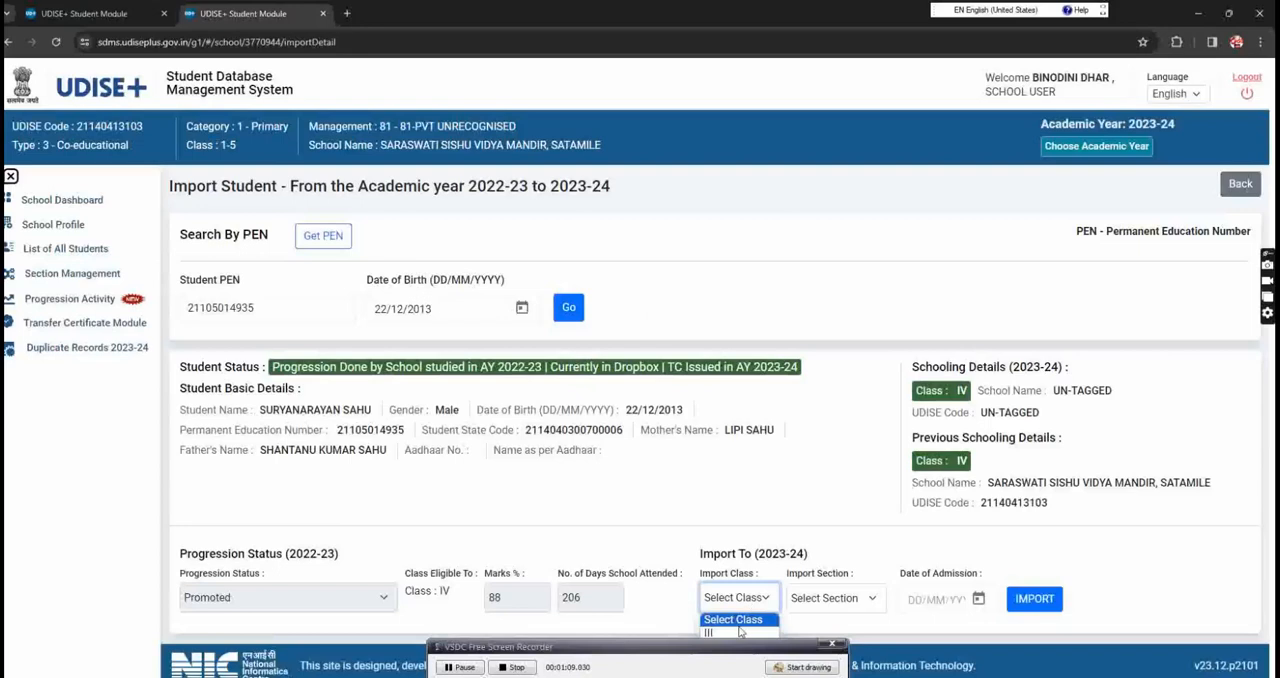
click(738, 602)
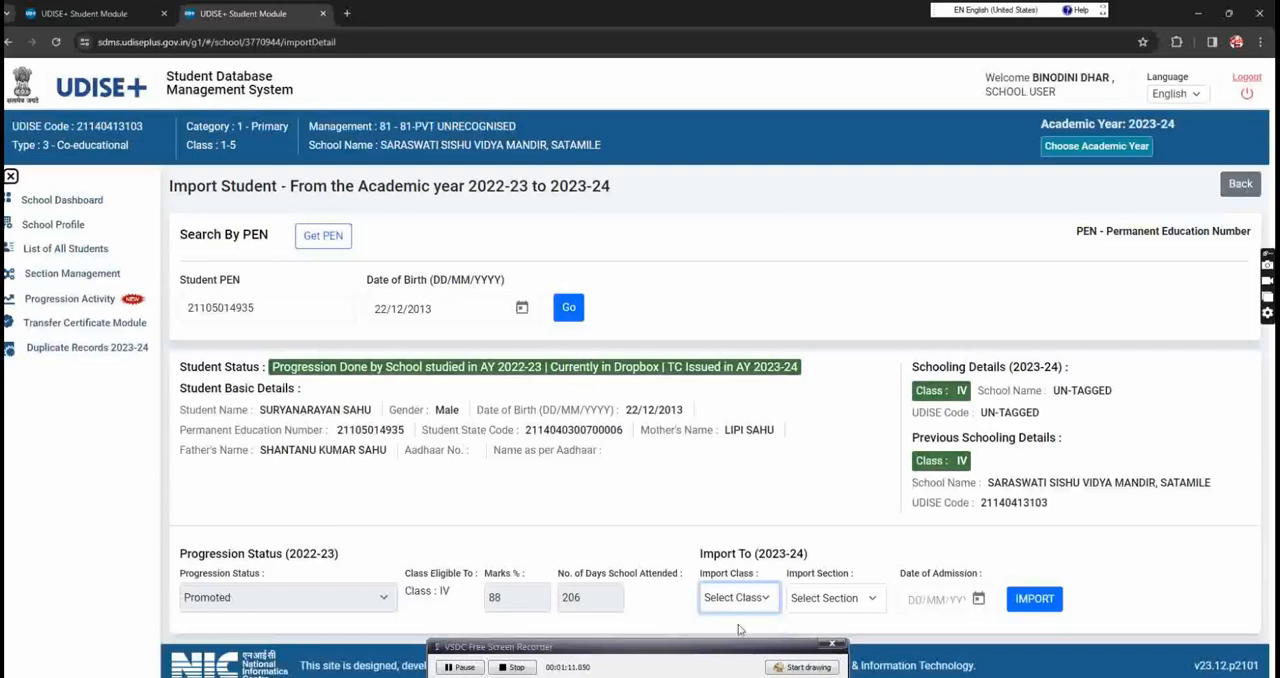
click(742, 600)
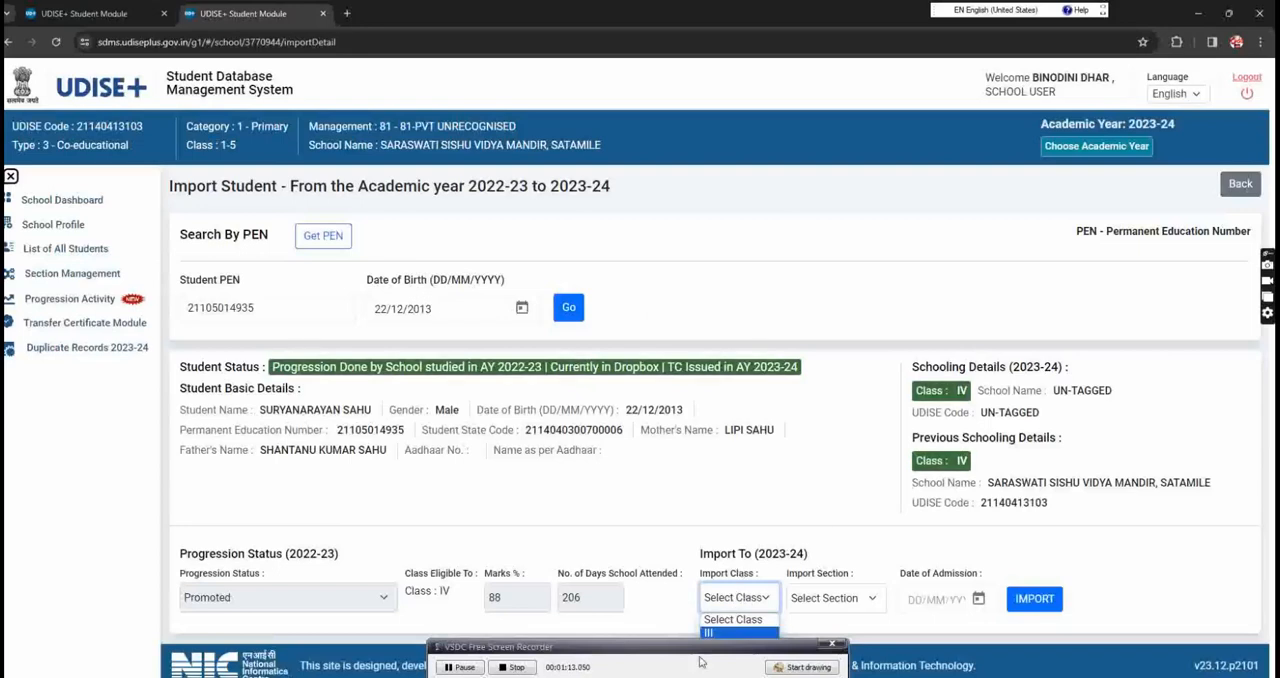
drag(678, 648, 684, 660)
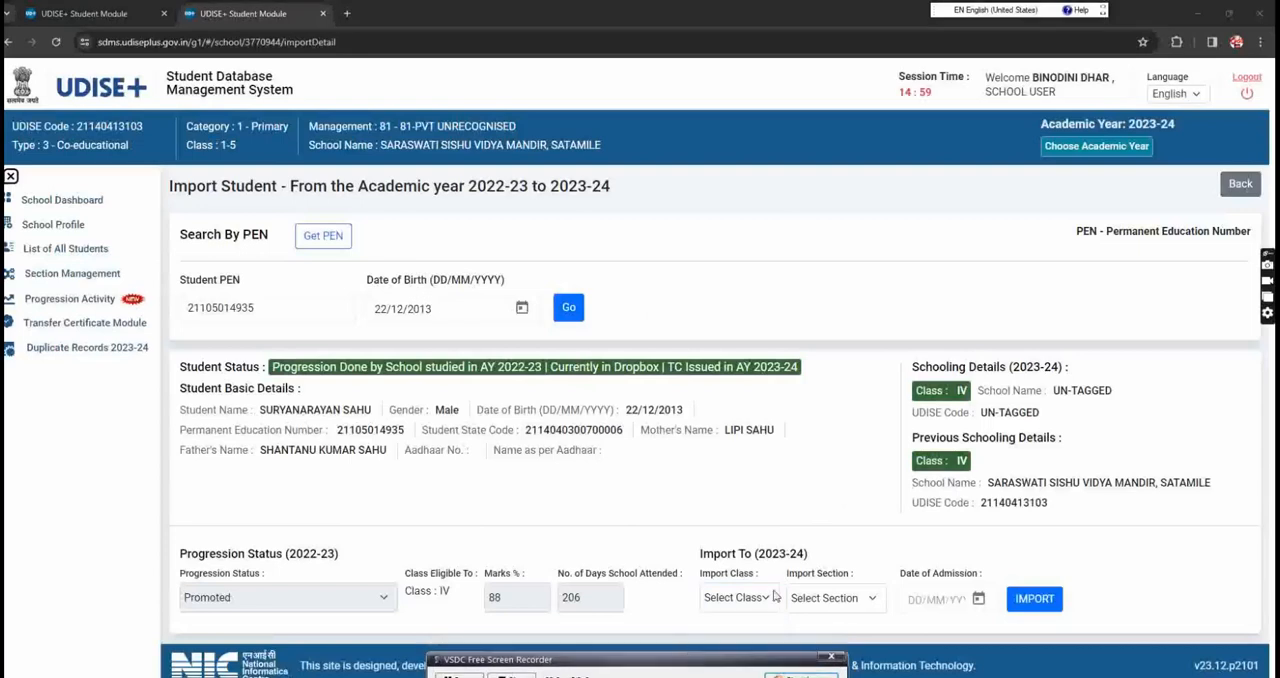
click(740, 597)
click(745, 646)
click(826, 598)
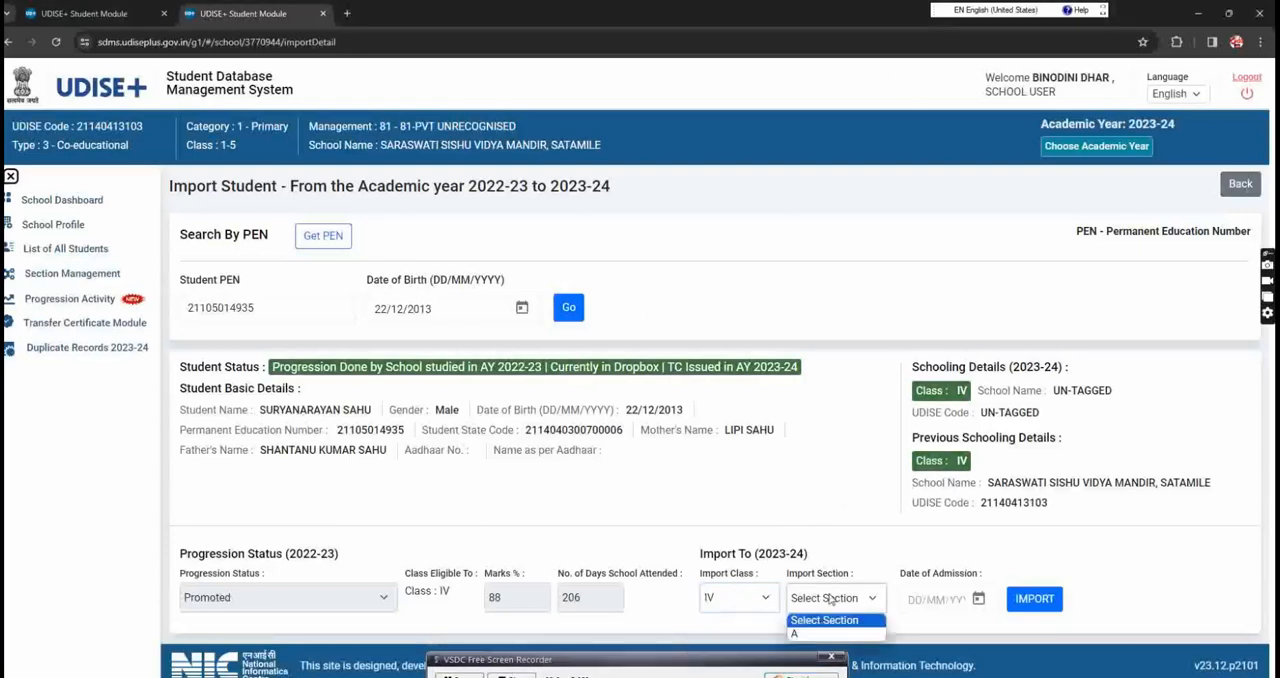
click(800, 634)
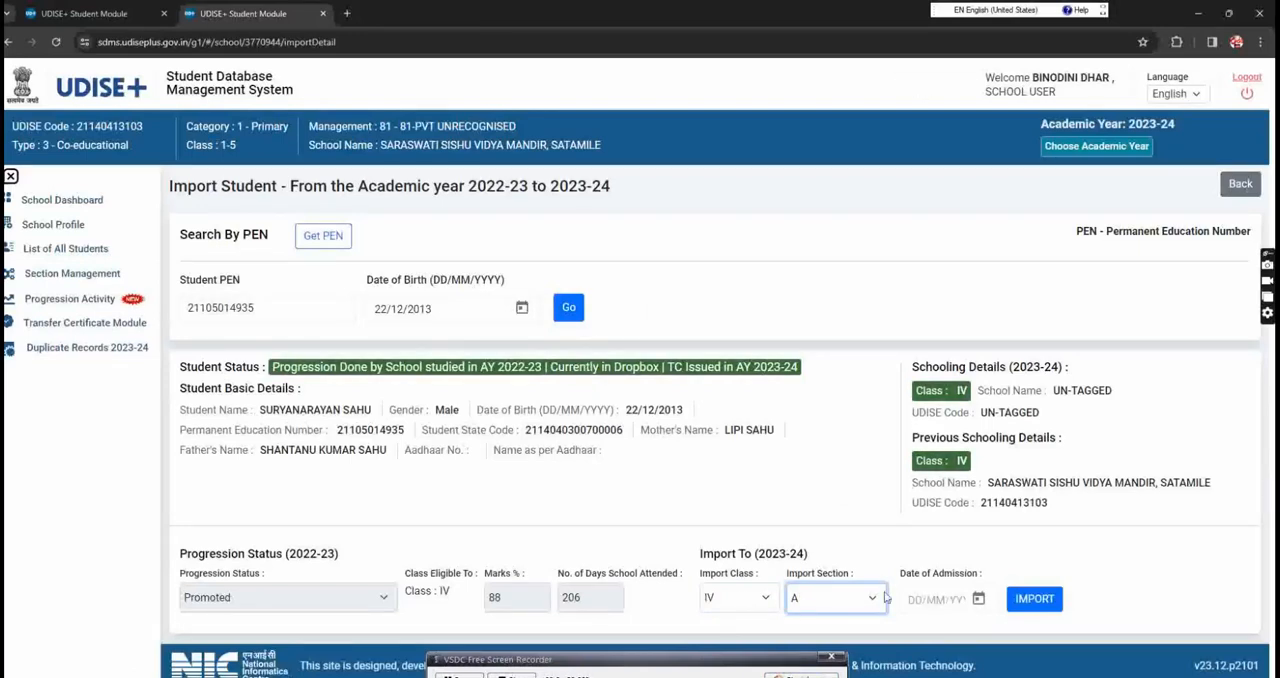
Step: Set the date of admission to 20/10/2023, import the student and acknowledge the import
click(977, 600)
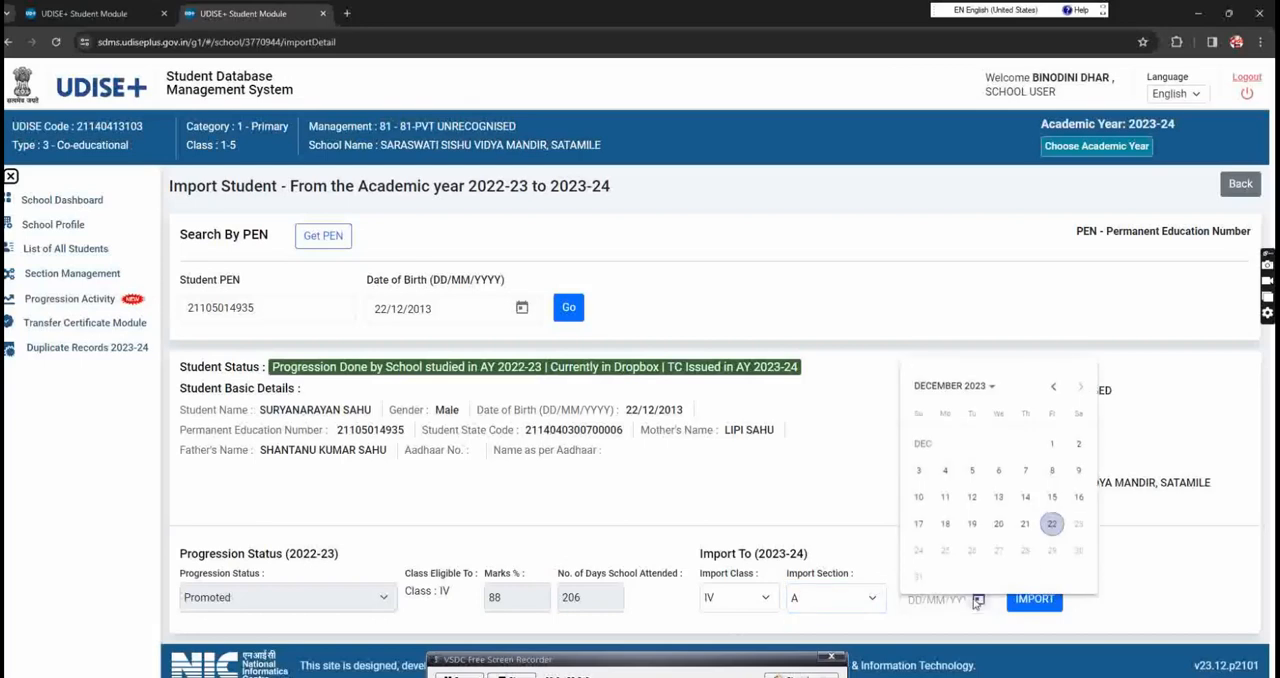
click(1052, 387)
click(1050, 388)
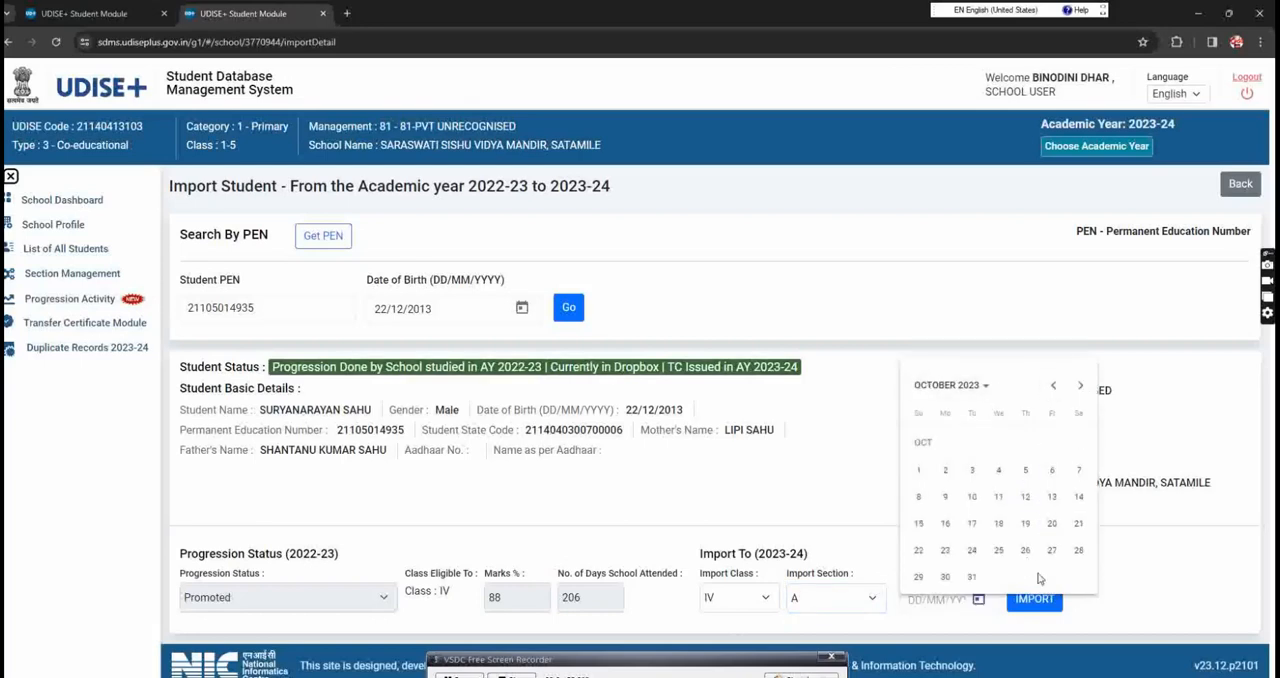
click(1052, 523)
click(1030, 603)
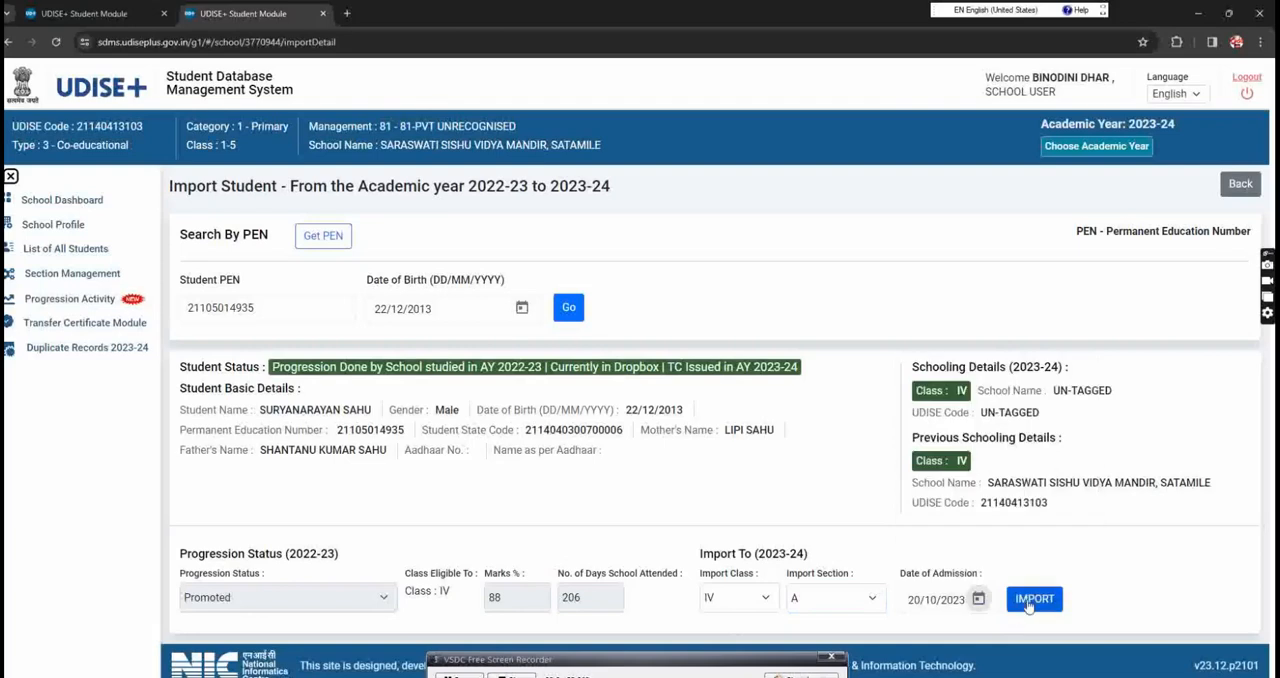
click(661, 462)
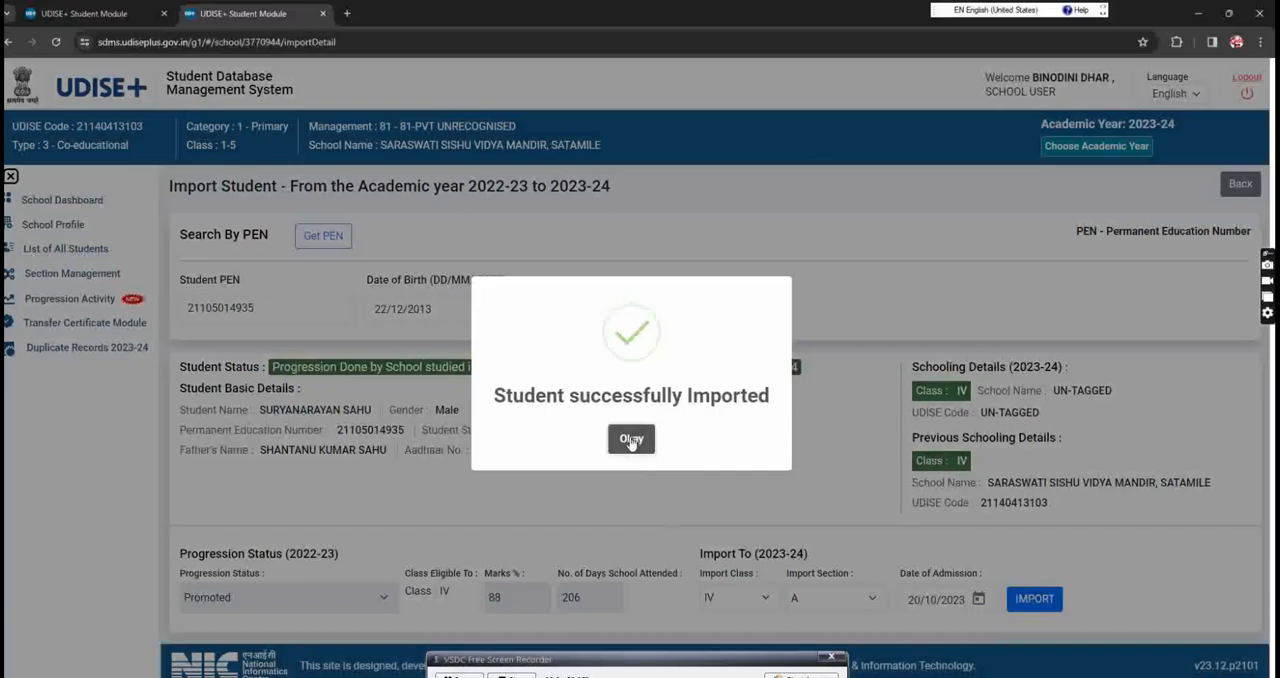
click(641, 456)
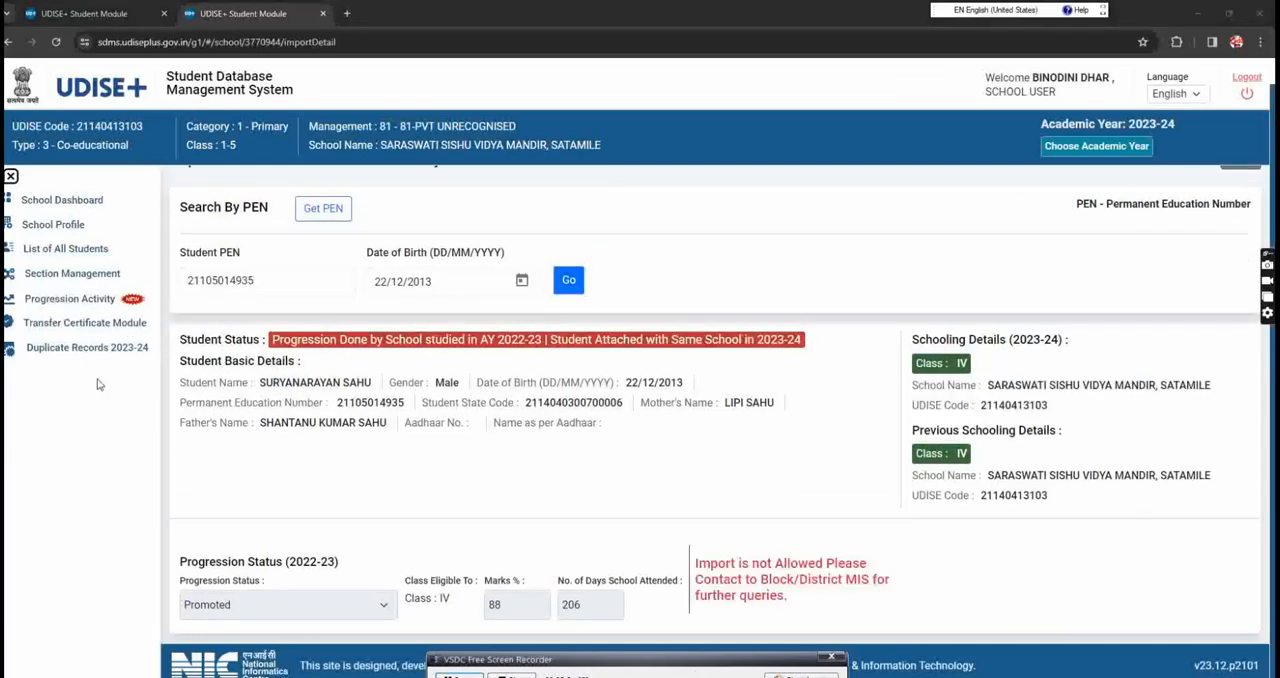
Step: Open the Transfer Certificate Module and look up the imported student by entering the student's PEN
click(52, 332)
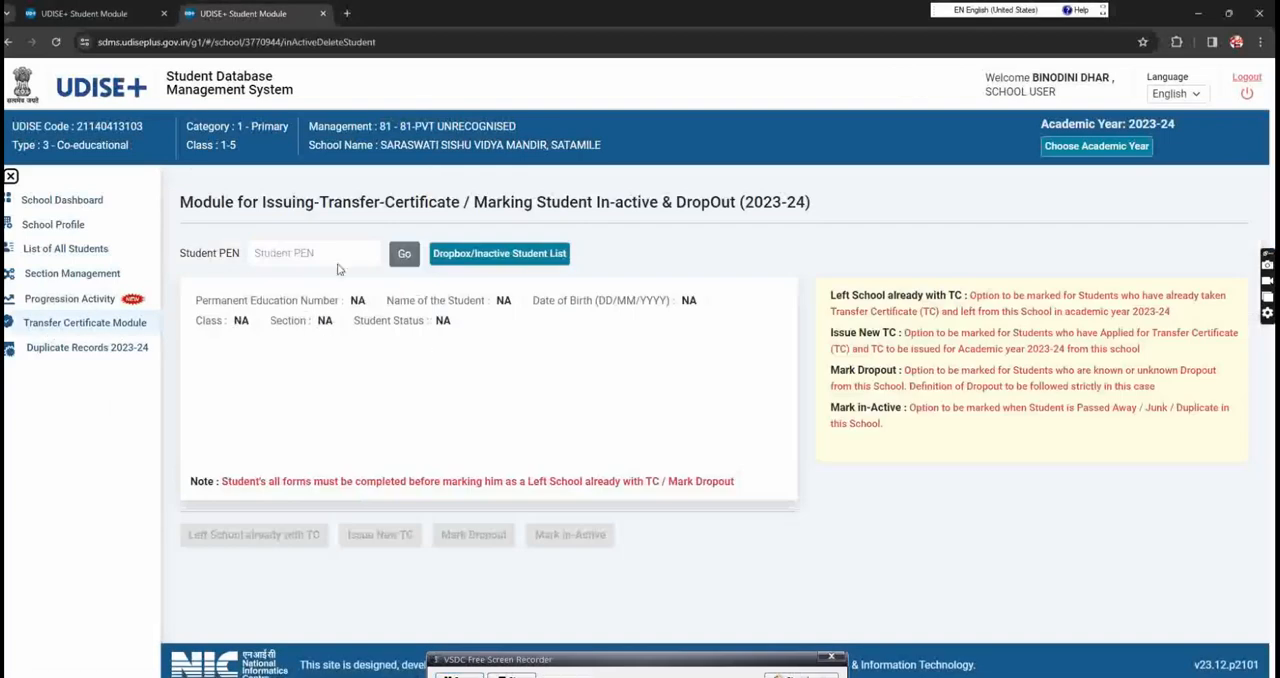
click(302, 254)
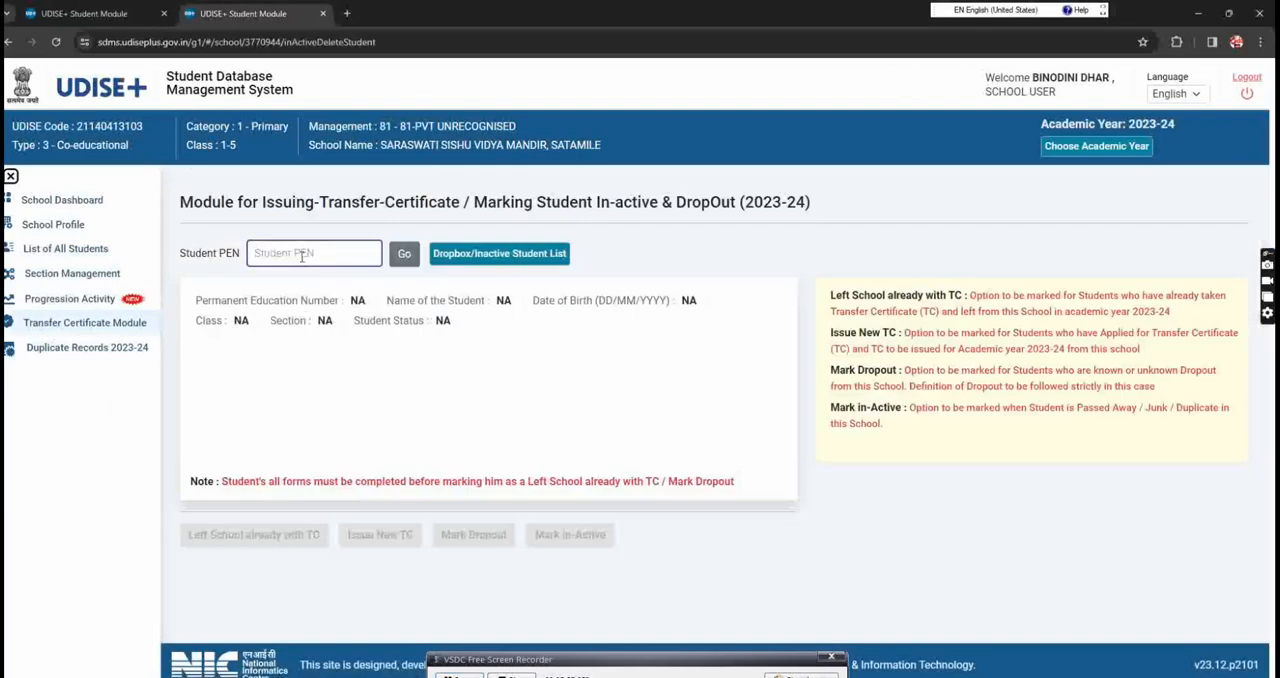
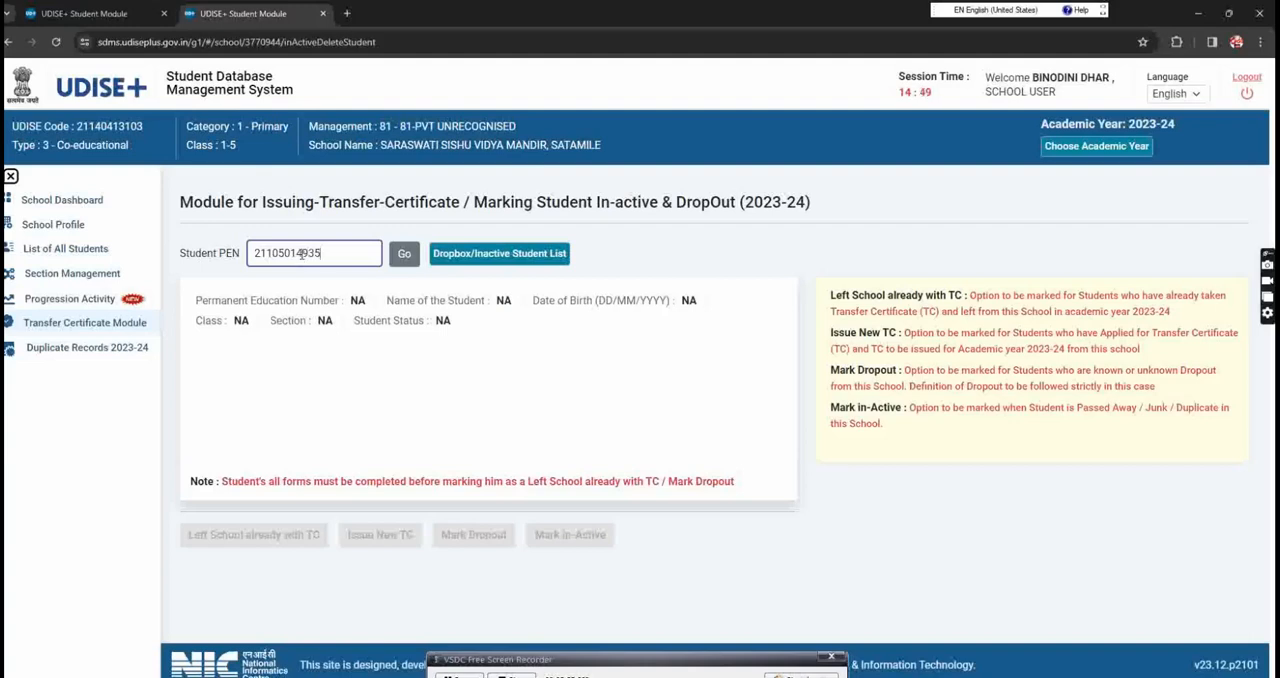
click(404, 256)
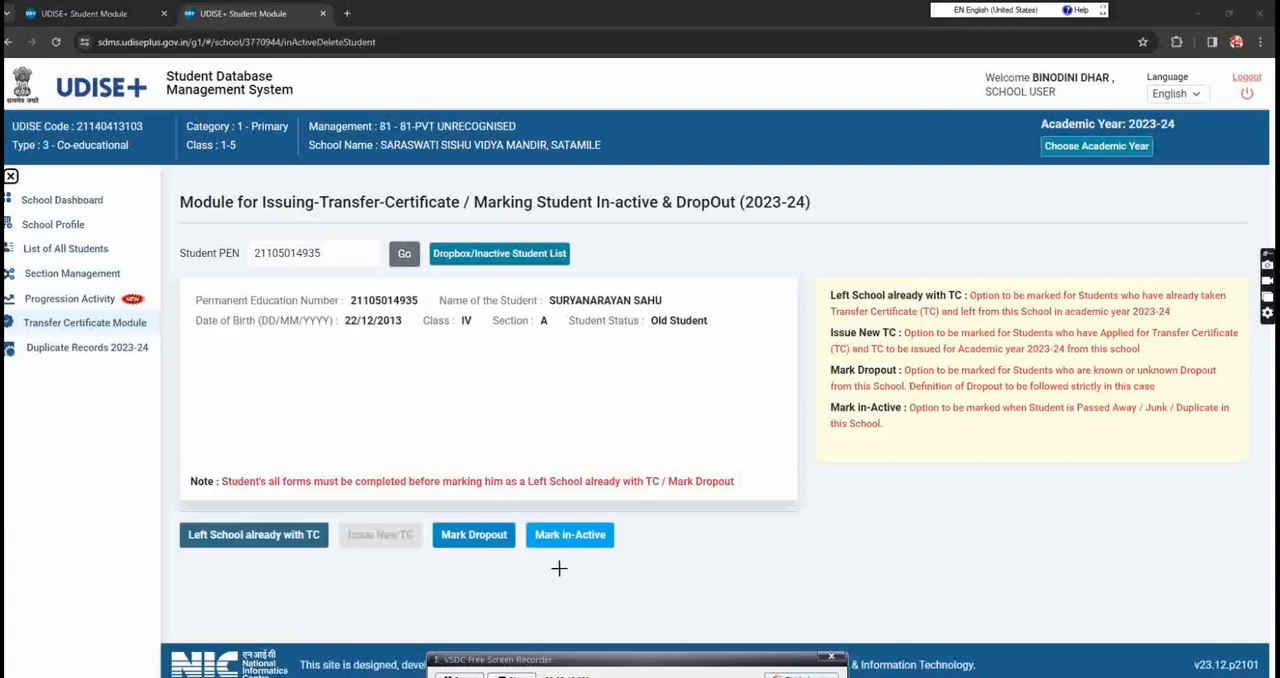
click(545, 537)
drag(615, 500, 538, 562)
mouse_move(900, 458)
mouse_down()
mouse_move(847, 440)
mouse_move(833, 398)
mouse_move(1254, 384)
mouse_move(940, 469)
mouse_move(843, 442)
mouse_up()
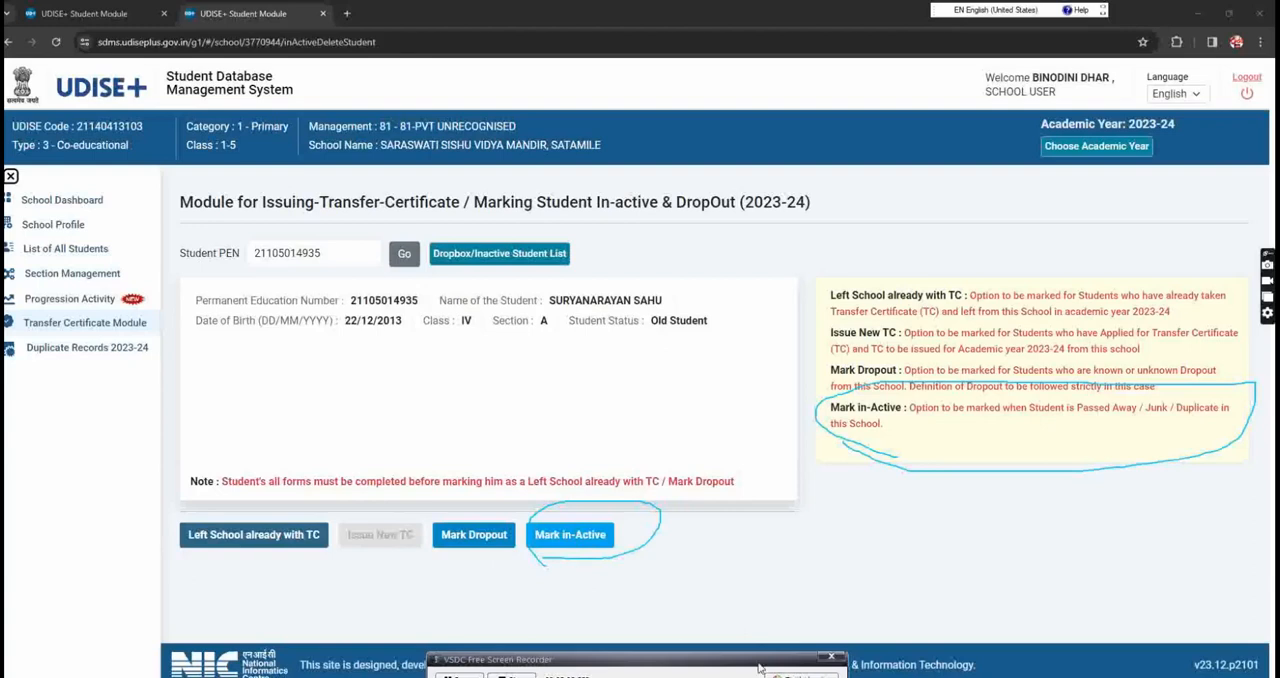
Step: Start marking the retrieved student as in-active and confirm initiating the in-active process
click(800, 676)
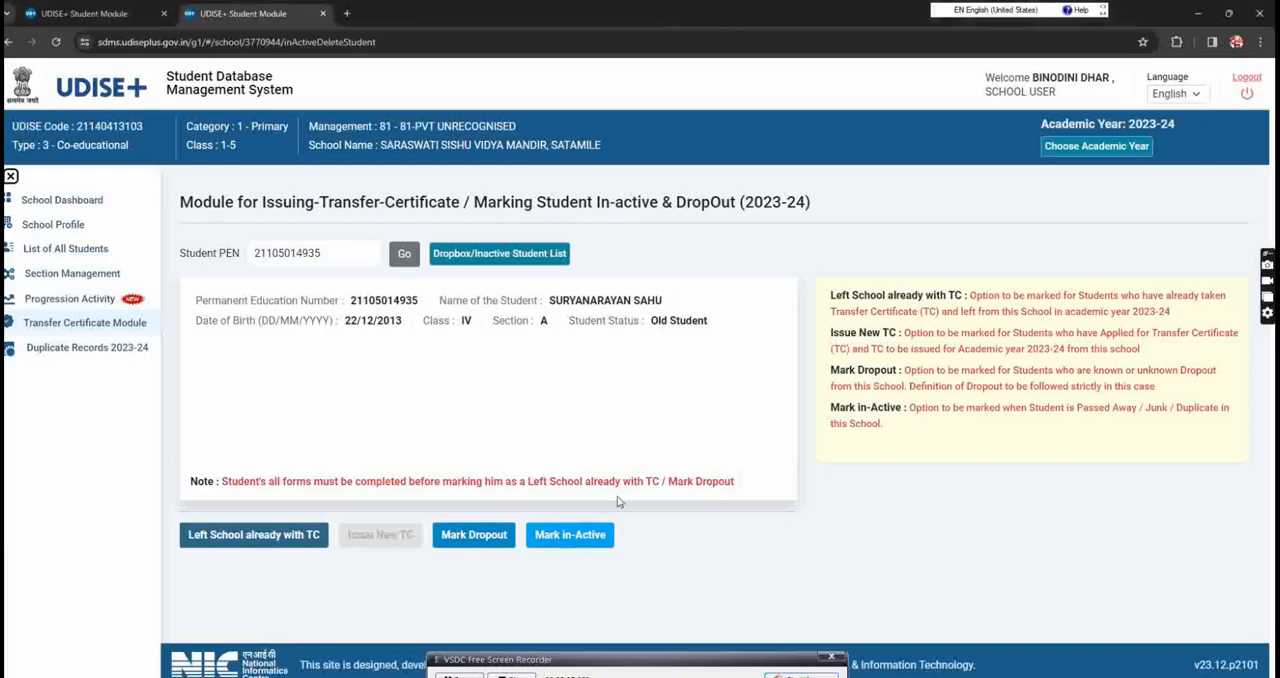
click(567, 536)
click(800, 676)
mouse_move(611, 411)
mouse_down()
mouse_move(490, 350)
mouse_move(717, 347)
mouse_move(661, 420)
mouse_move(605, 413)
mouse_up()
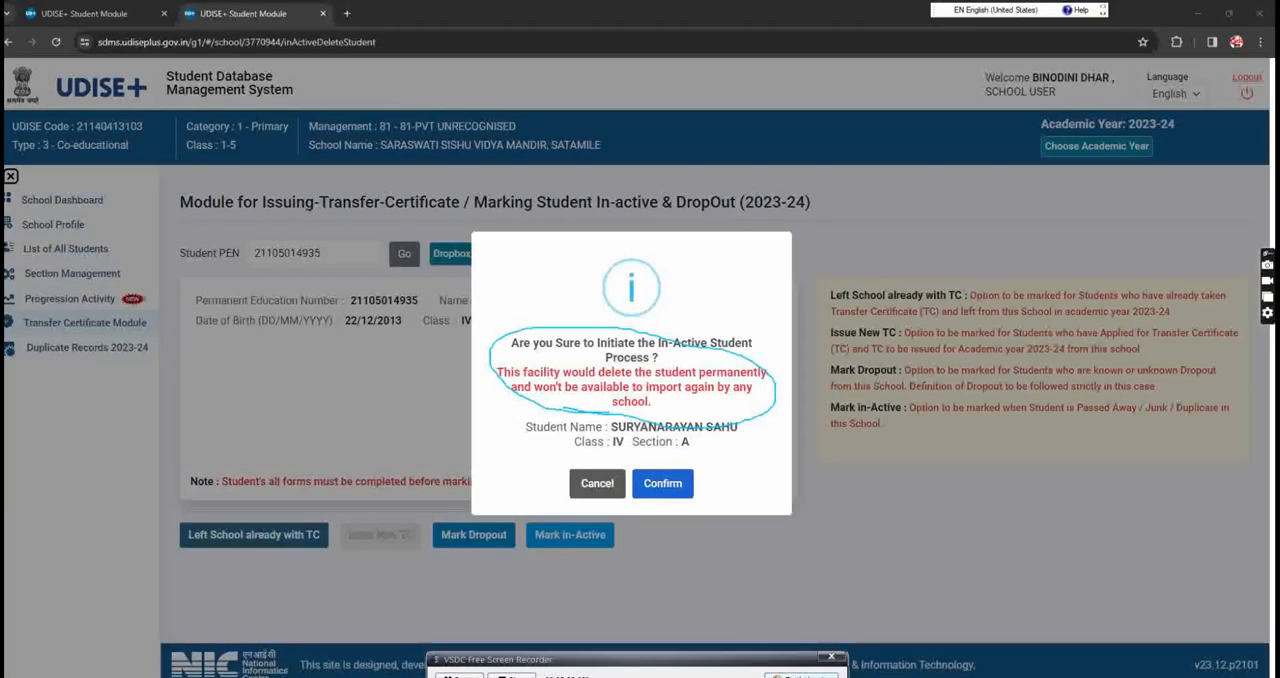
key(Escape)
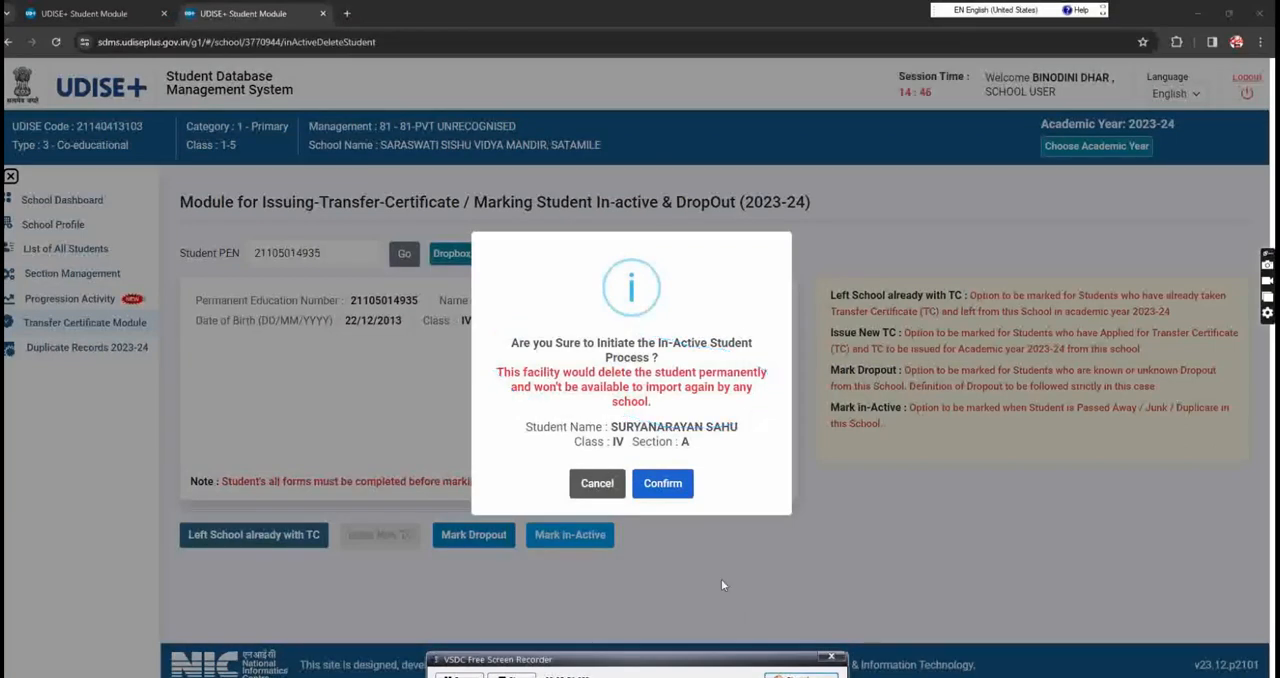
click(665, 484)
Step: Set the reason for marking the student inactive to Duplicate Entry and fill in the captcha
click(527, 298)
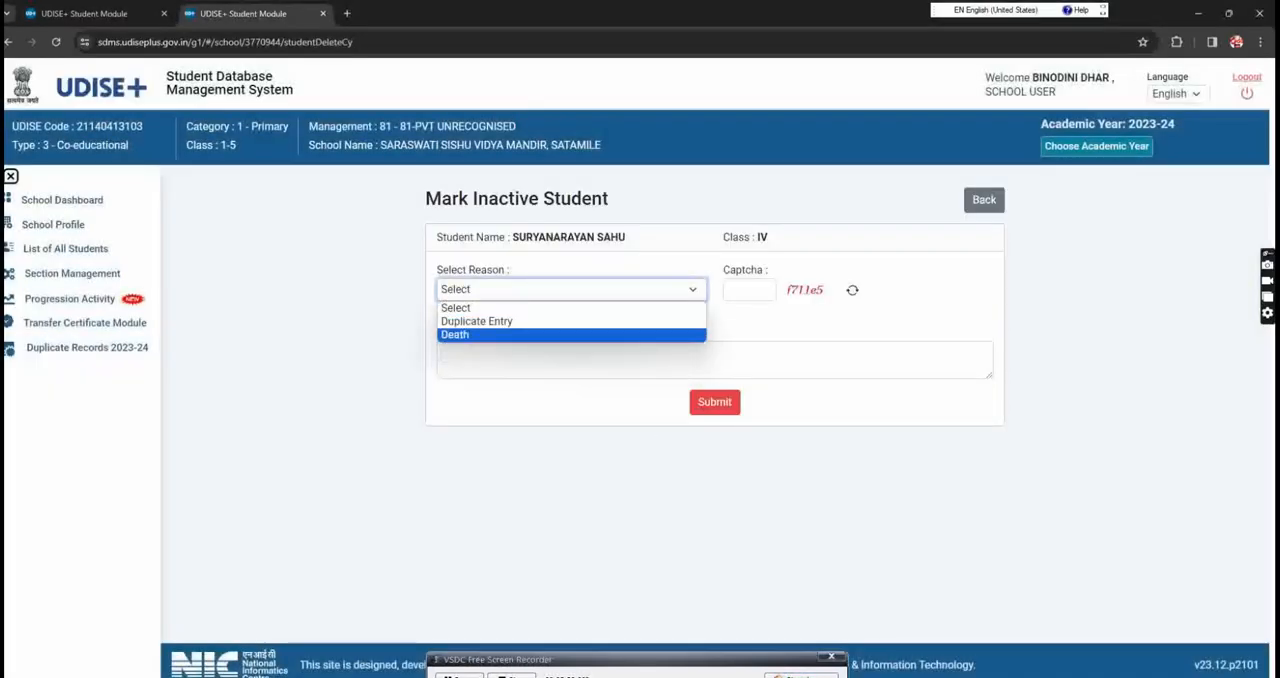
click(801, 675)
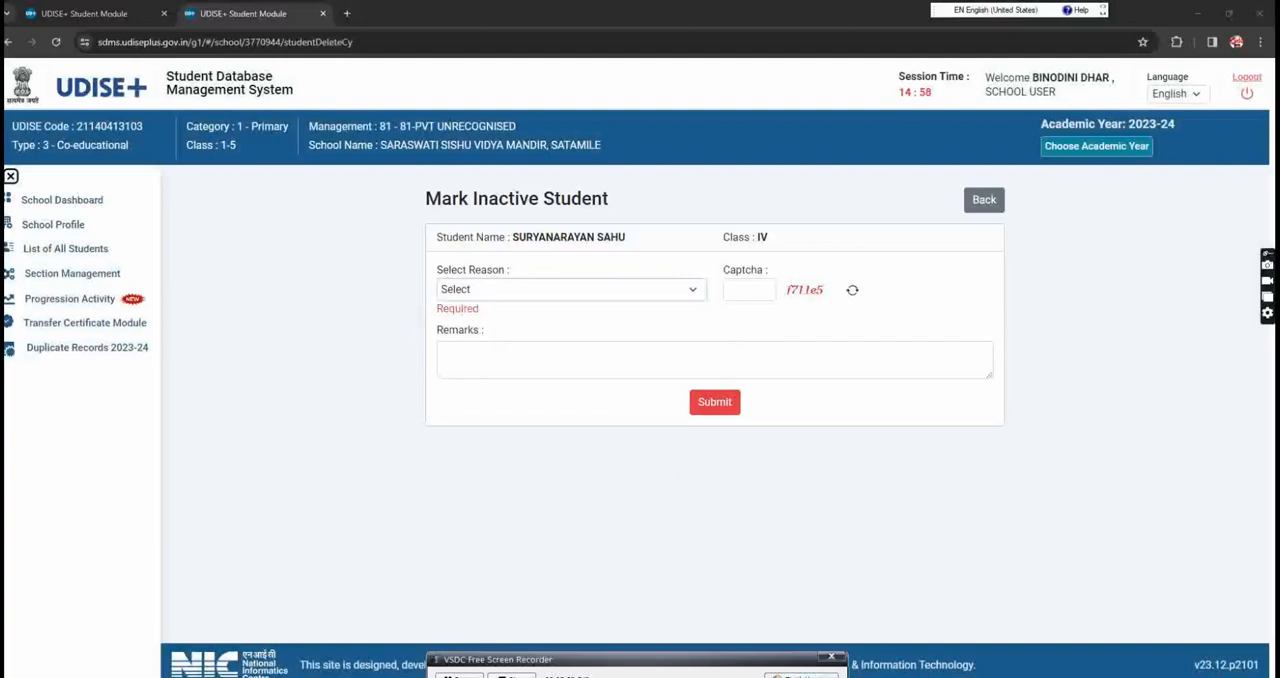
click(558, 289)
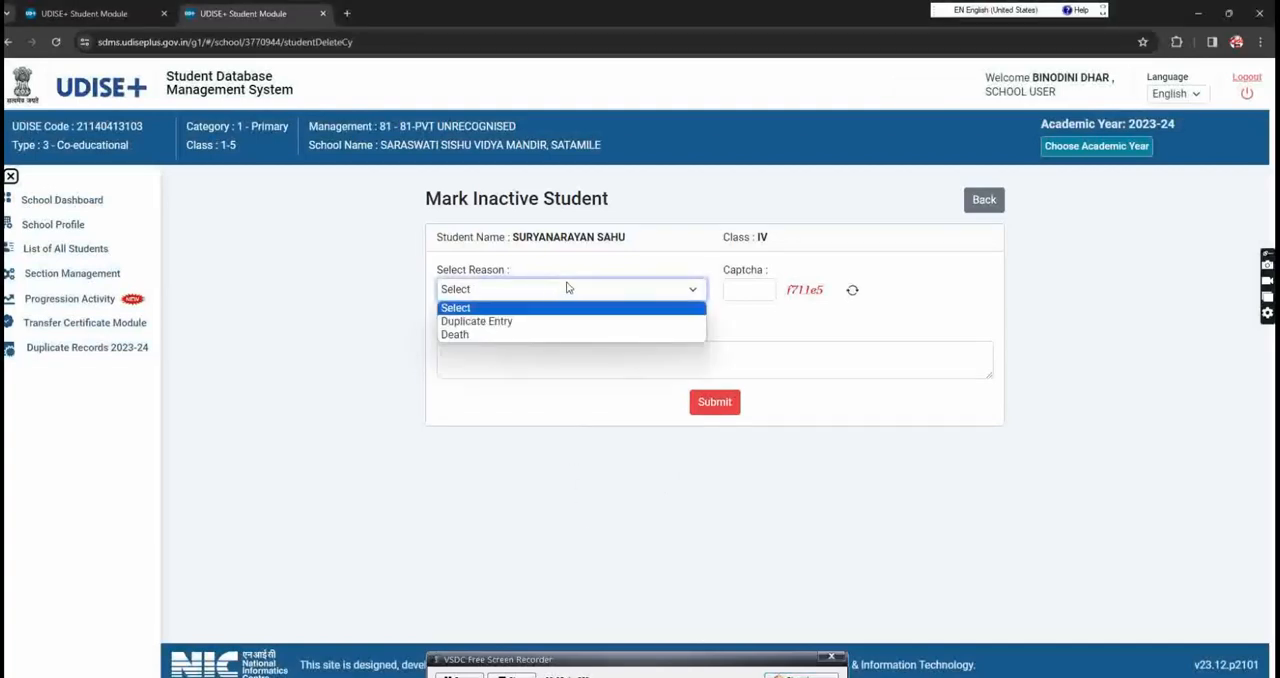
click(518, 322)
click(745, 293)
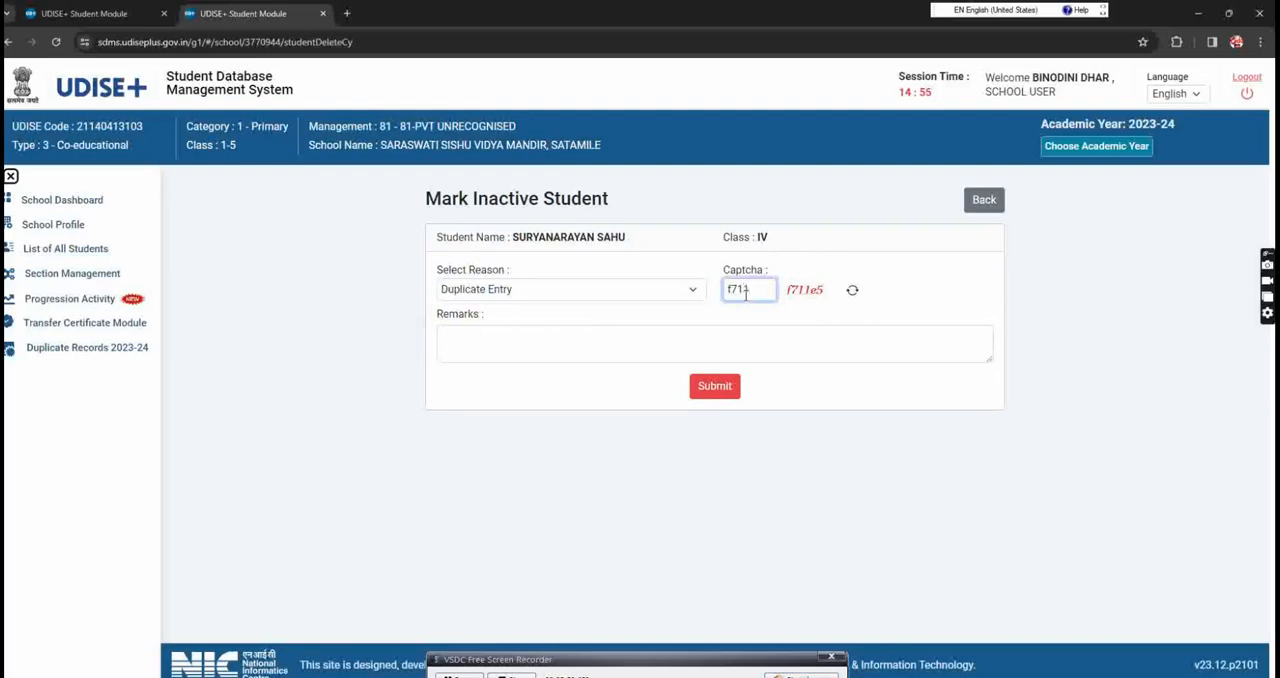
Step: Enter the remarks "this studnt wrong entry when admission" for the inactive student
click(511, 334)
text(t)
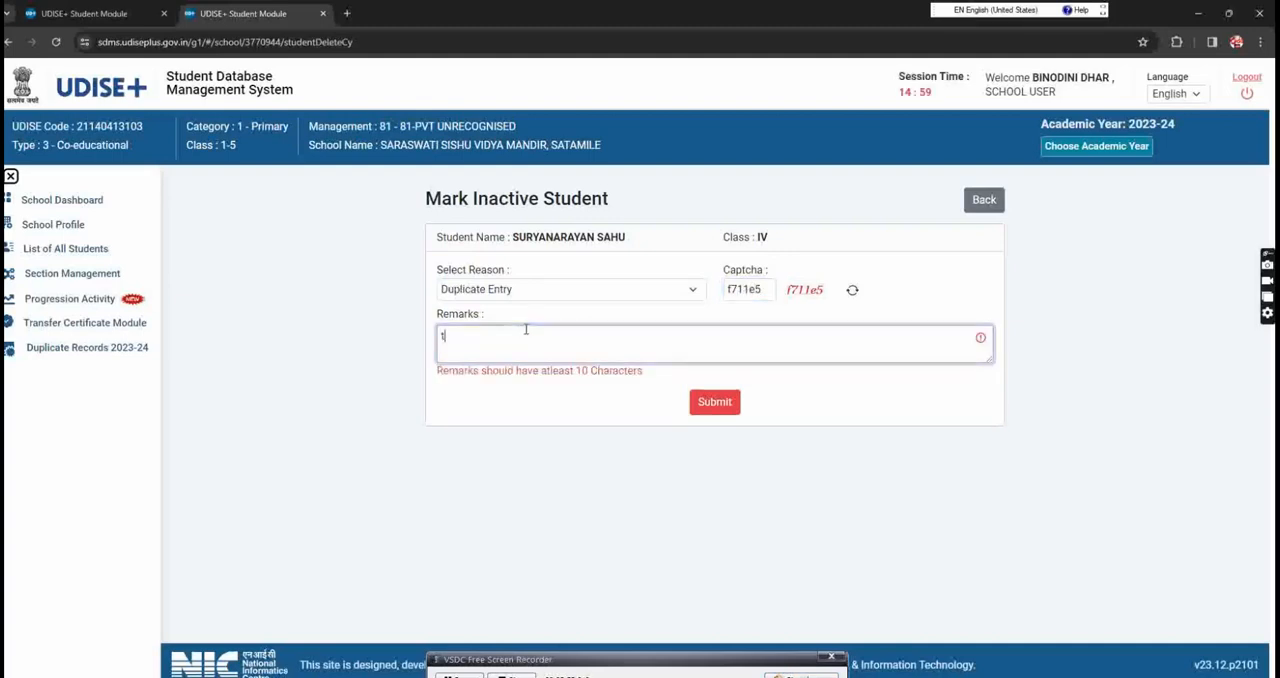
text(his stud)
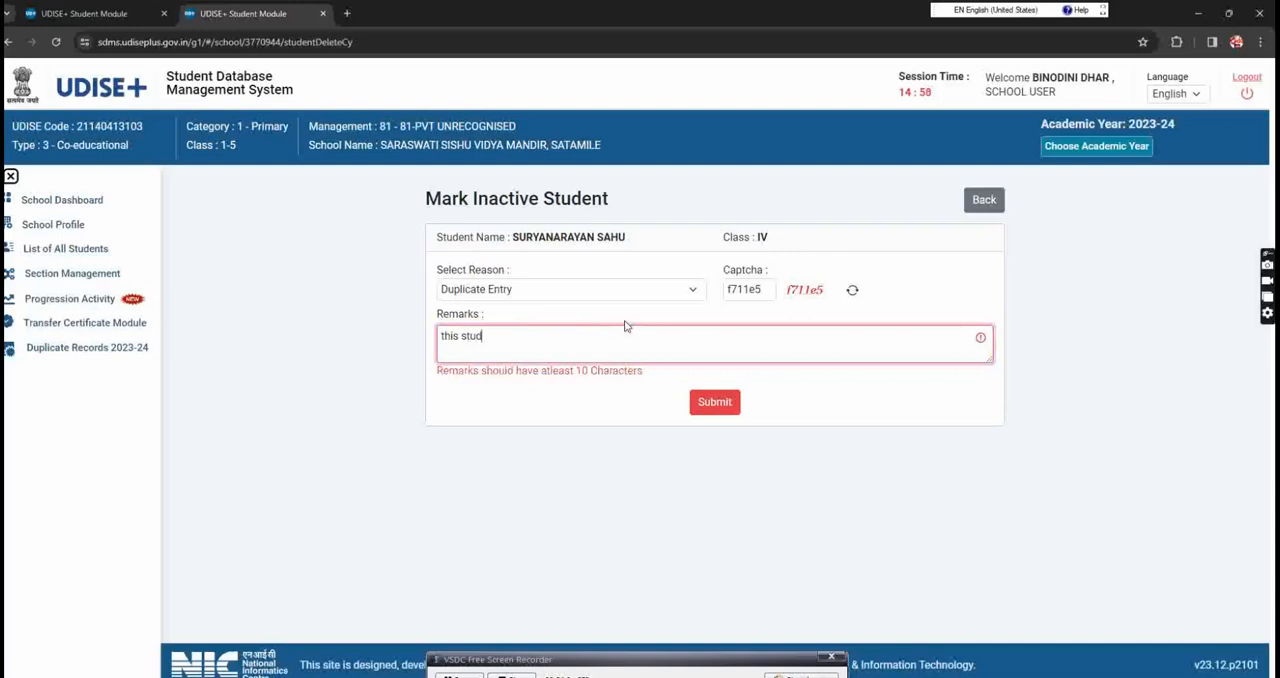
text(nt wrong)
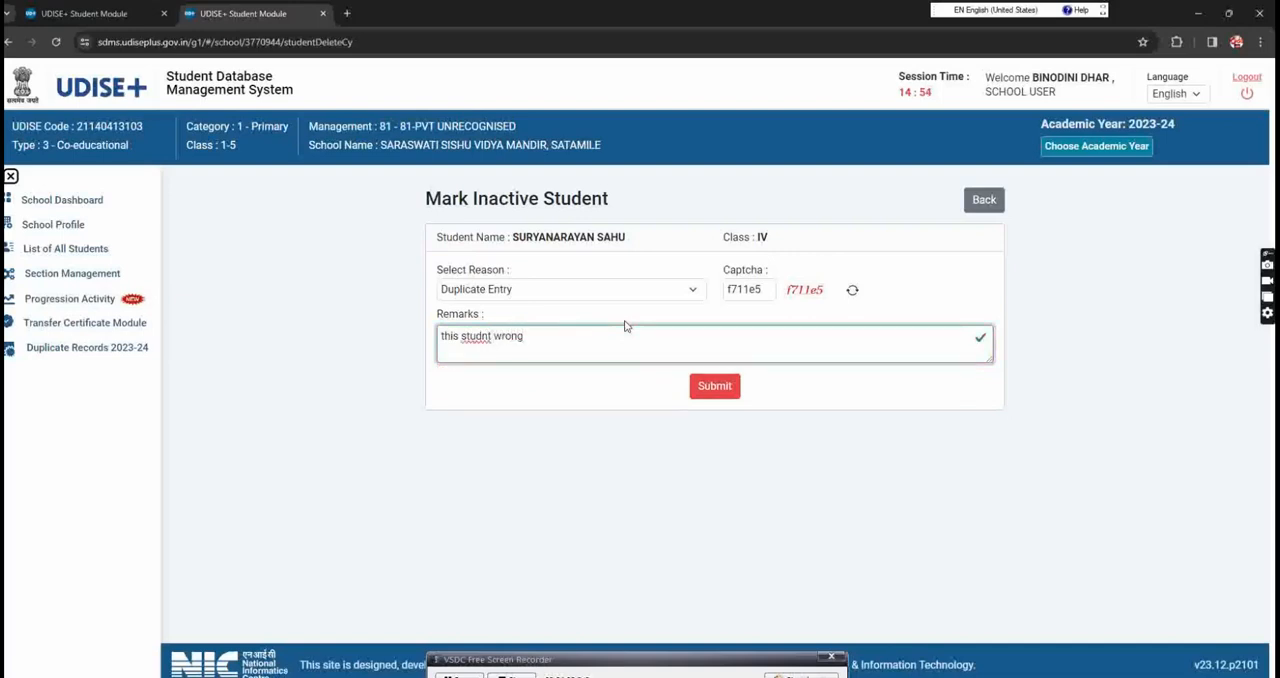
text( entry when admission)
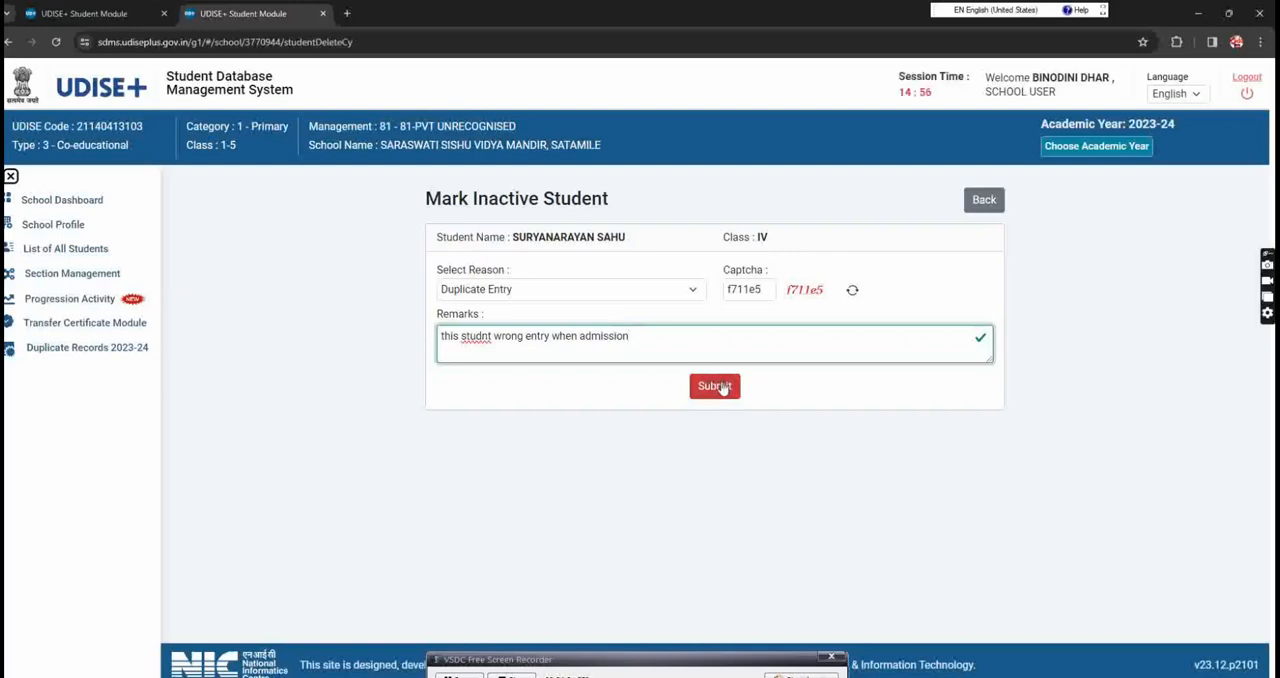
Step: Submit the inactive request, confirm the student's permanent deletion and dismiss the resulting messages
click(714, 386)
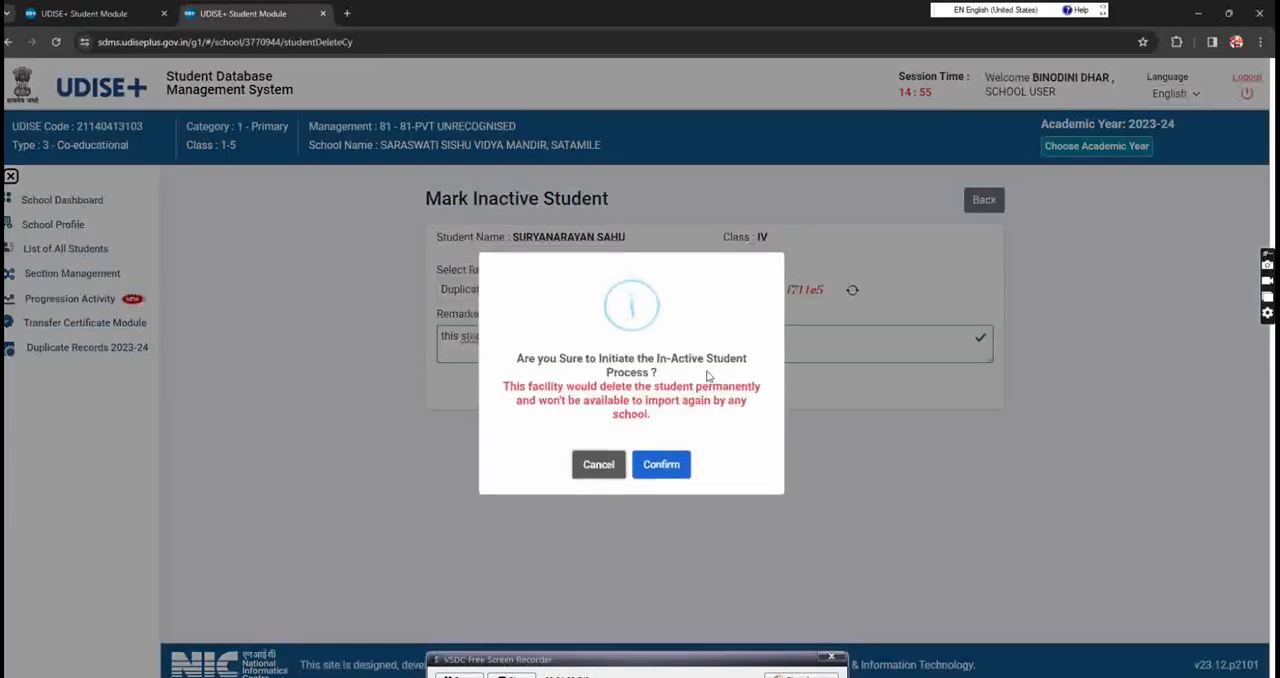
click(790, 676)
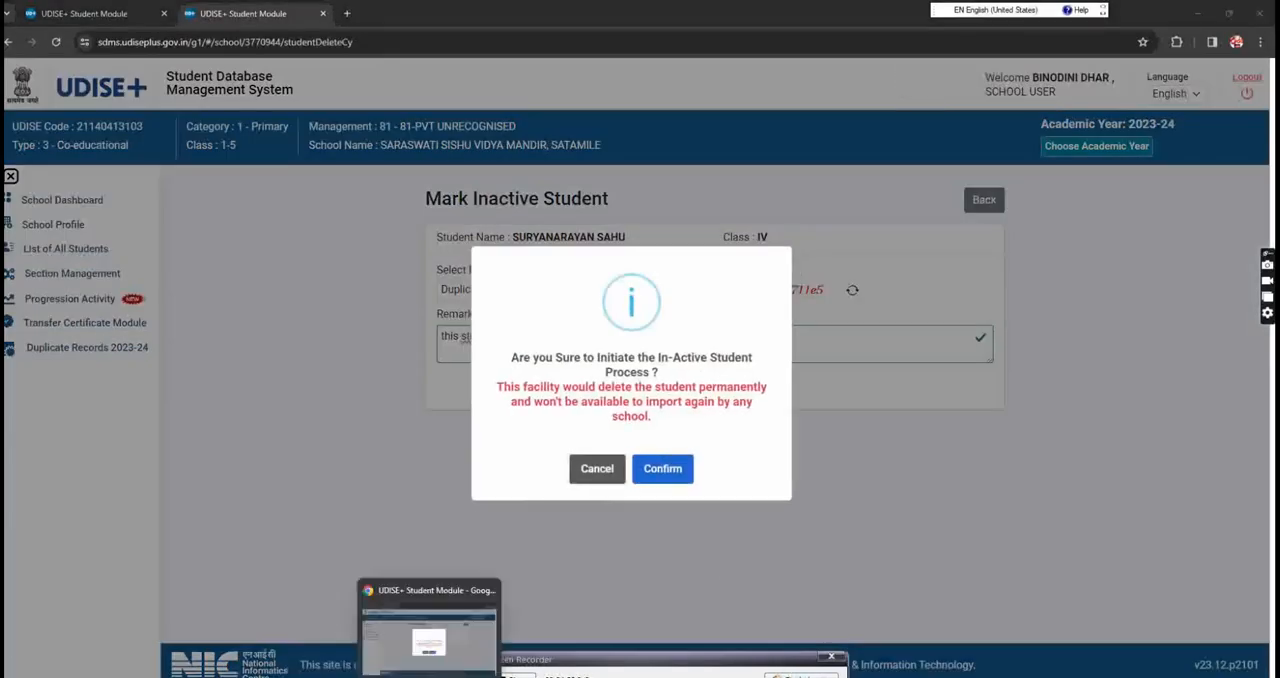
mouse_move(575, 425)
mouse_down()
mouse_move(505, 408)
mouse_move(600, 352)
mouse_move(778, 417)
mouse_move(535, 428)
mouse_up()
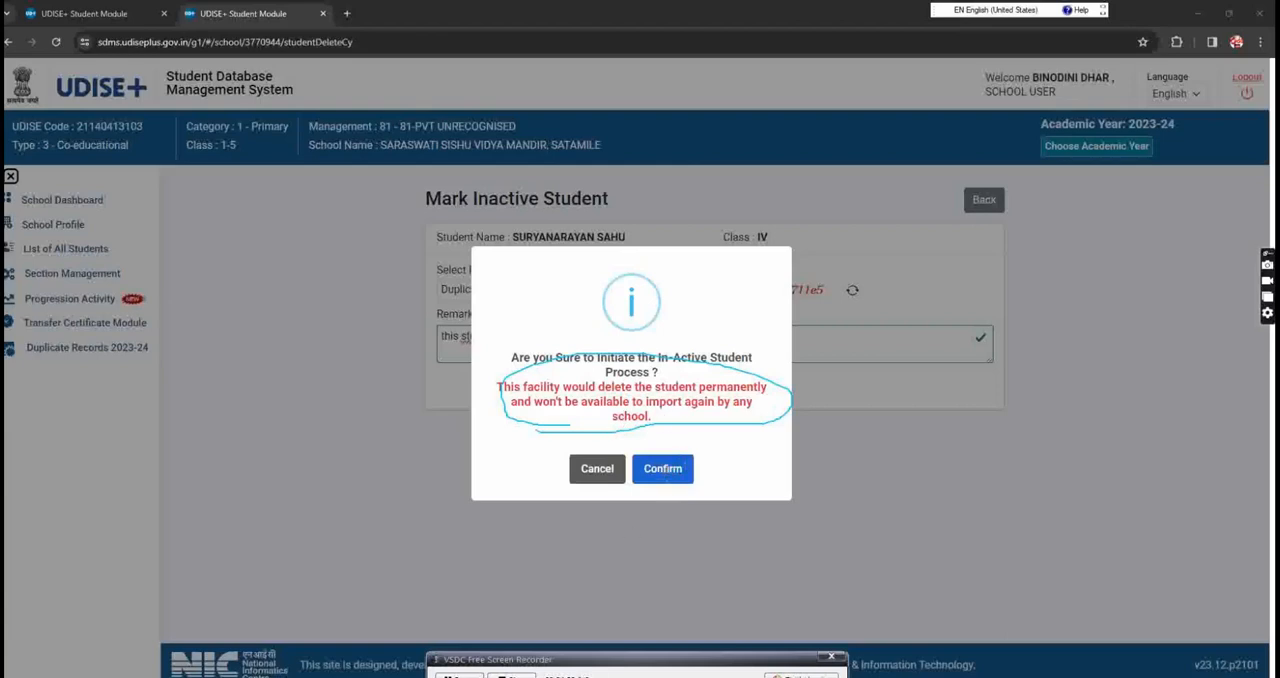
click(664, 470)
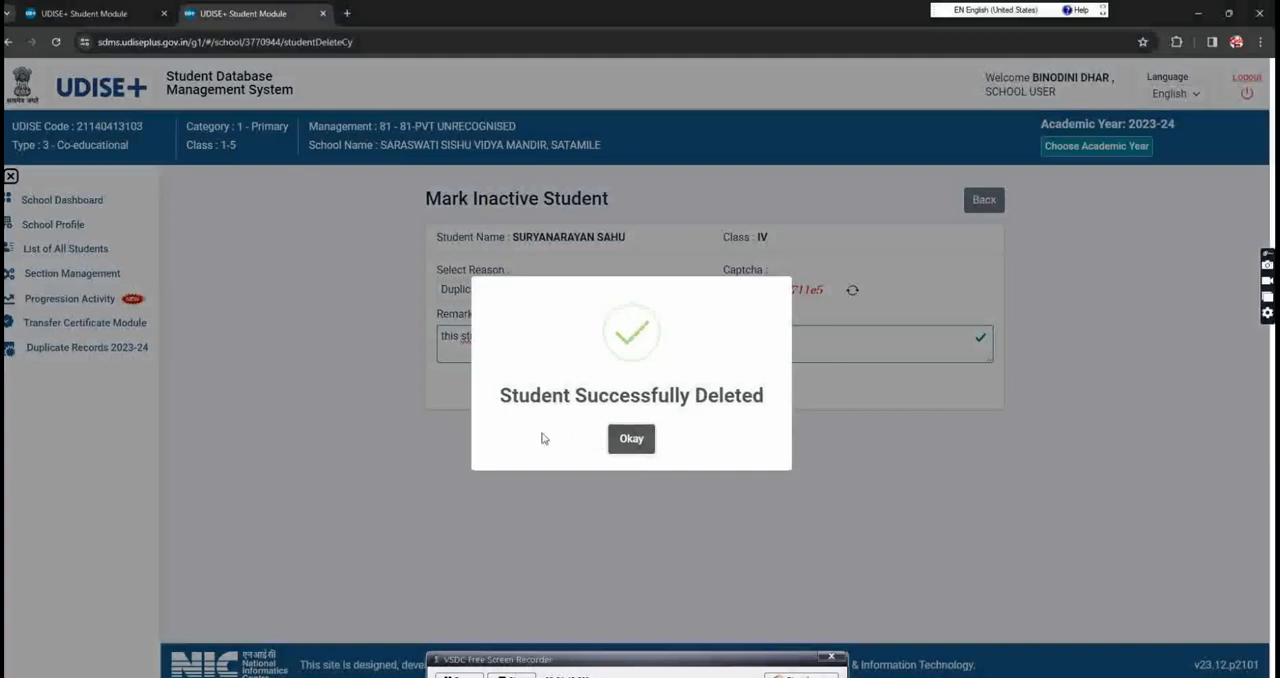
click(632, 442)
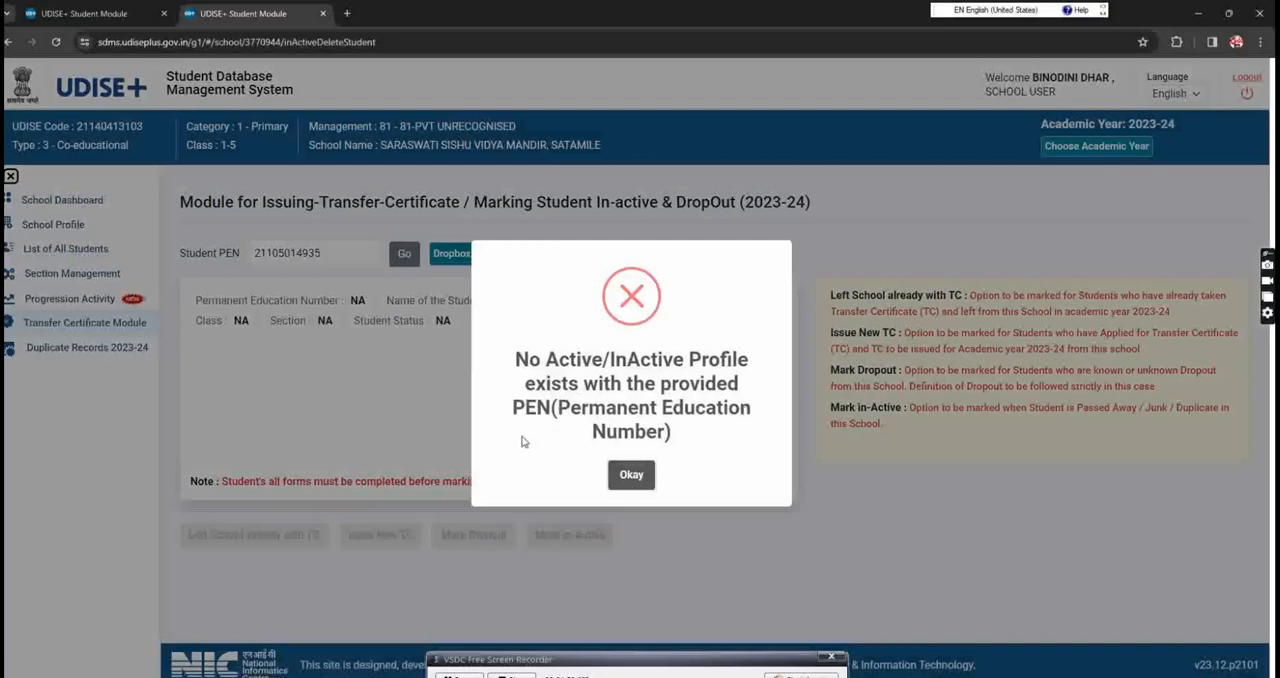
click(631, 476)
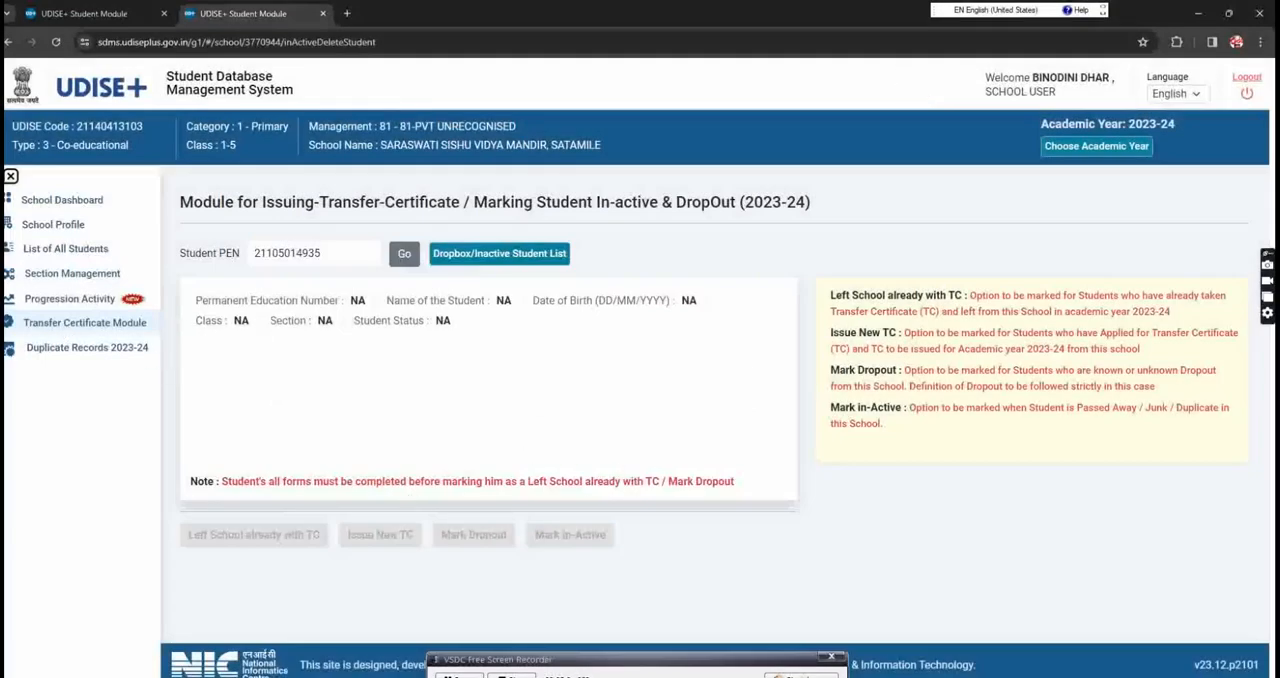
Step: Open the Dropbox/Inactive Student List from Progression Activity and examine which students are eligible to import
click(72, 298)
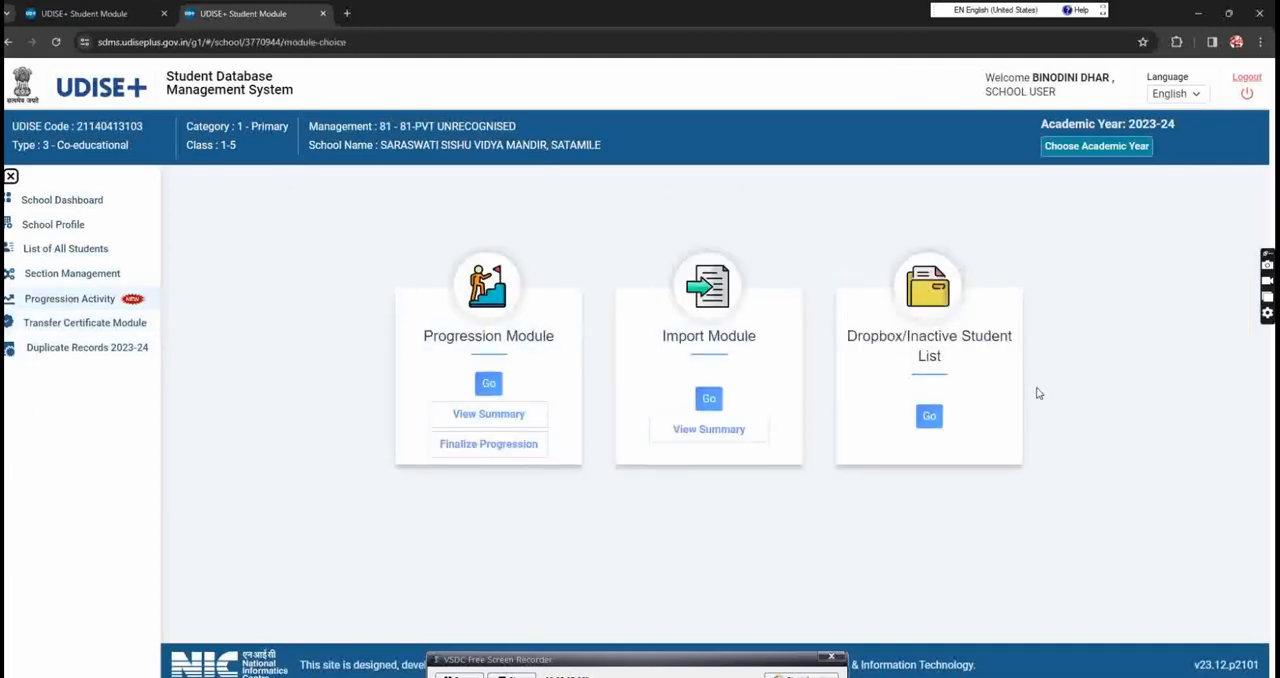
click(928, 417)
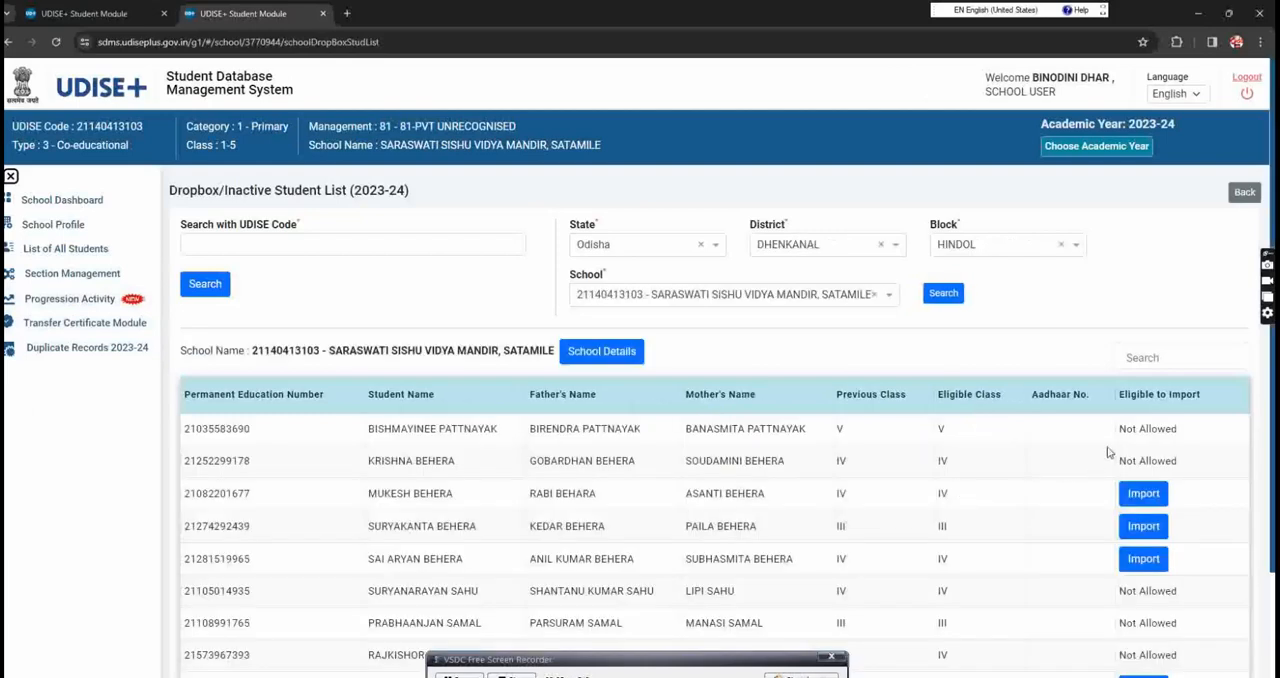
click(785, 676)
mouse_move(1078, 462)
mouse_down()
mouse_move(1106, 393)
mouse_move(1190, 432)
mouse_move(1094, 403)
mouse_up()
mouse_move(1210, 568)
mouse_down()
mouse_move(1157, 658)
mouse_move(1102, 596)
mouse_move(1206, 591)
mouse_up()
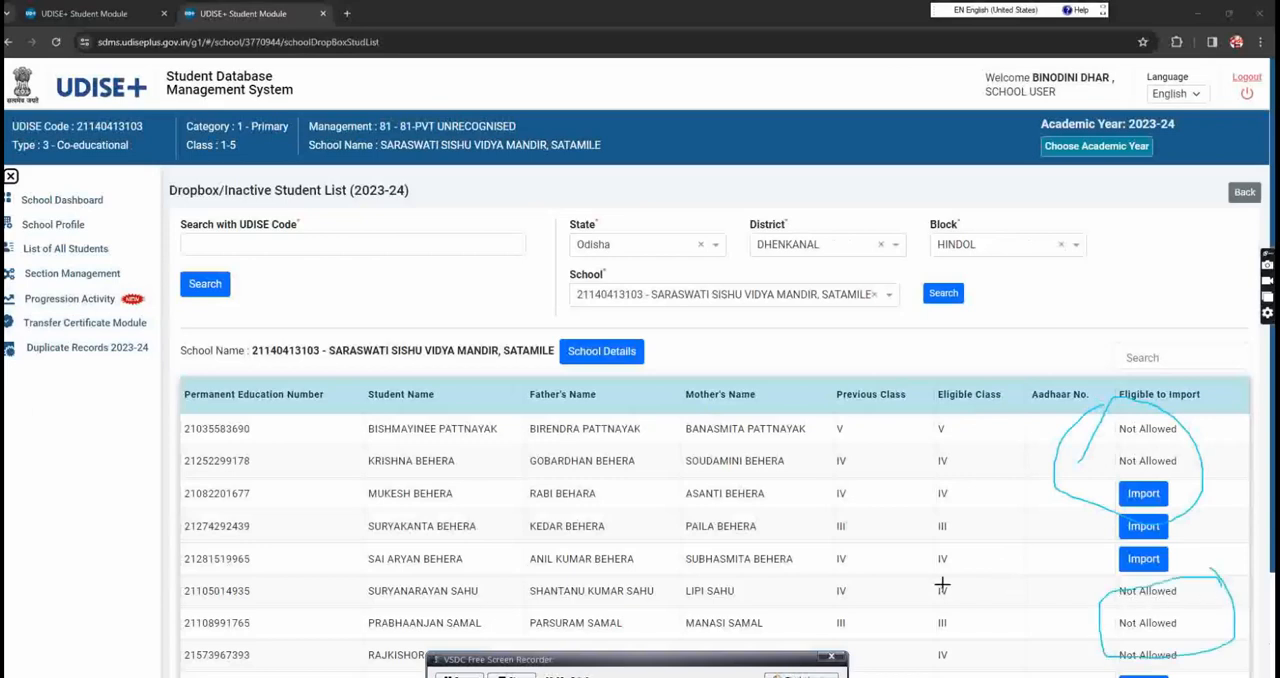
click(797, 676)
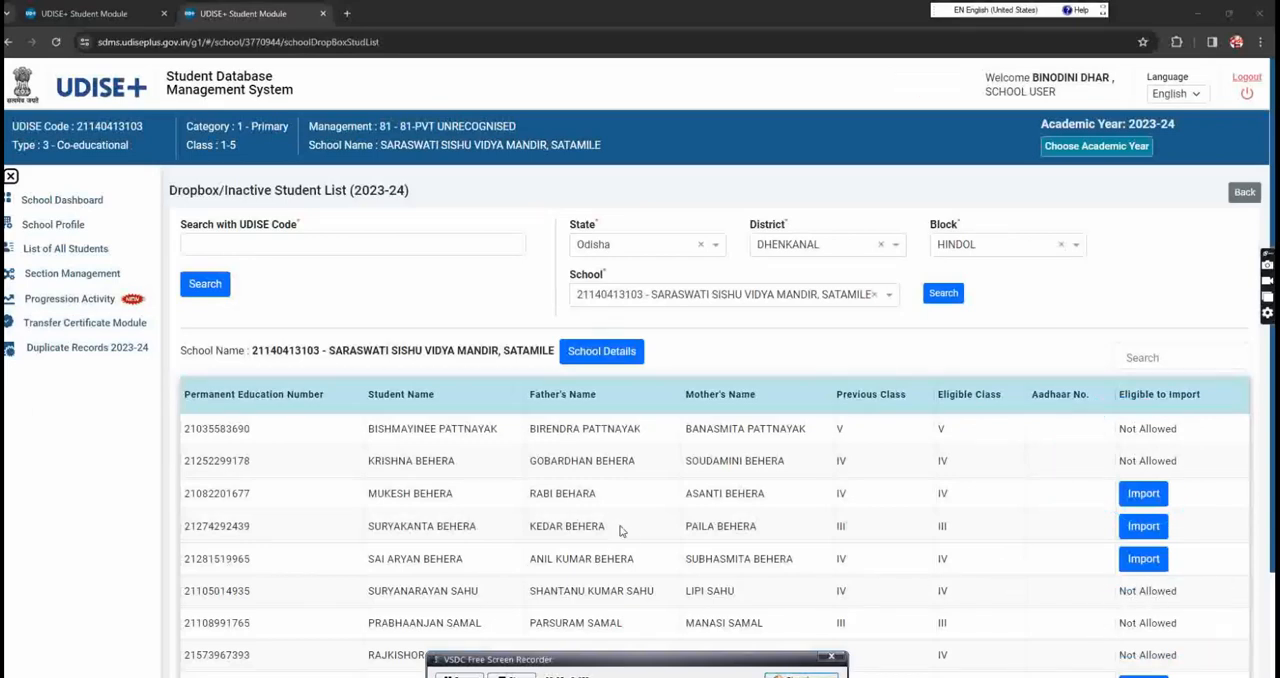
scroll(472, 449, down, 2)
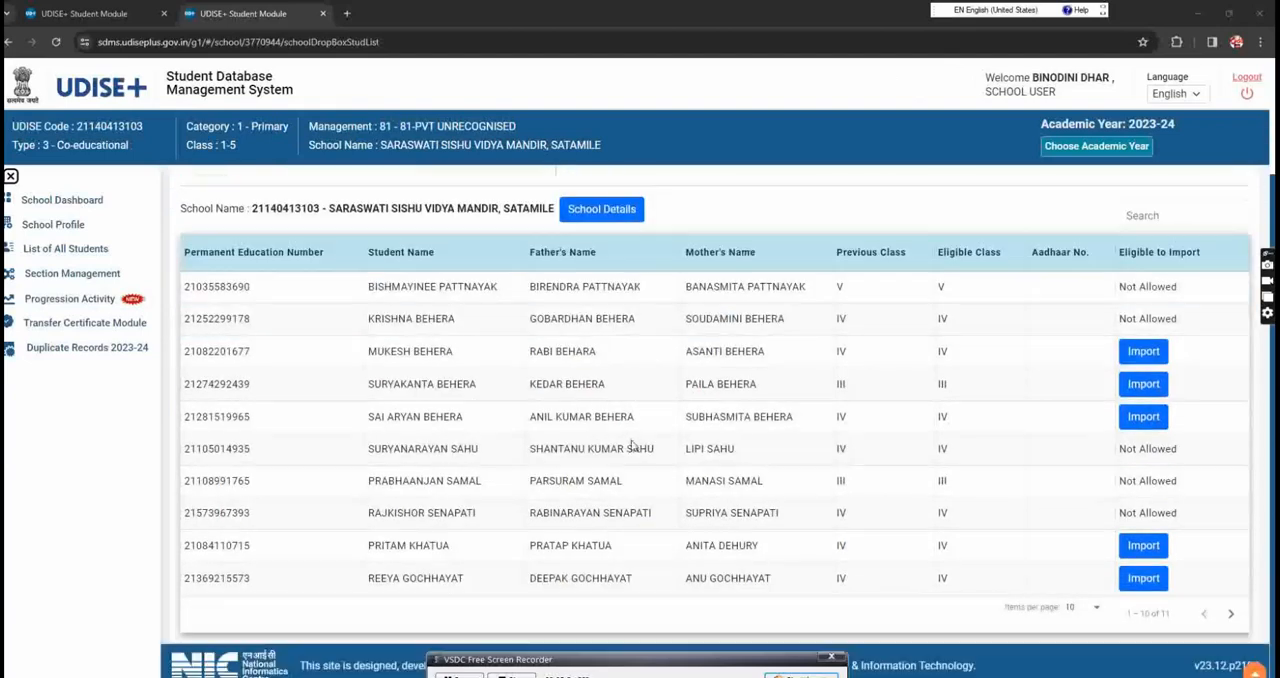